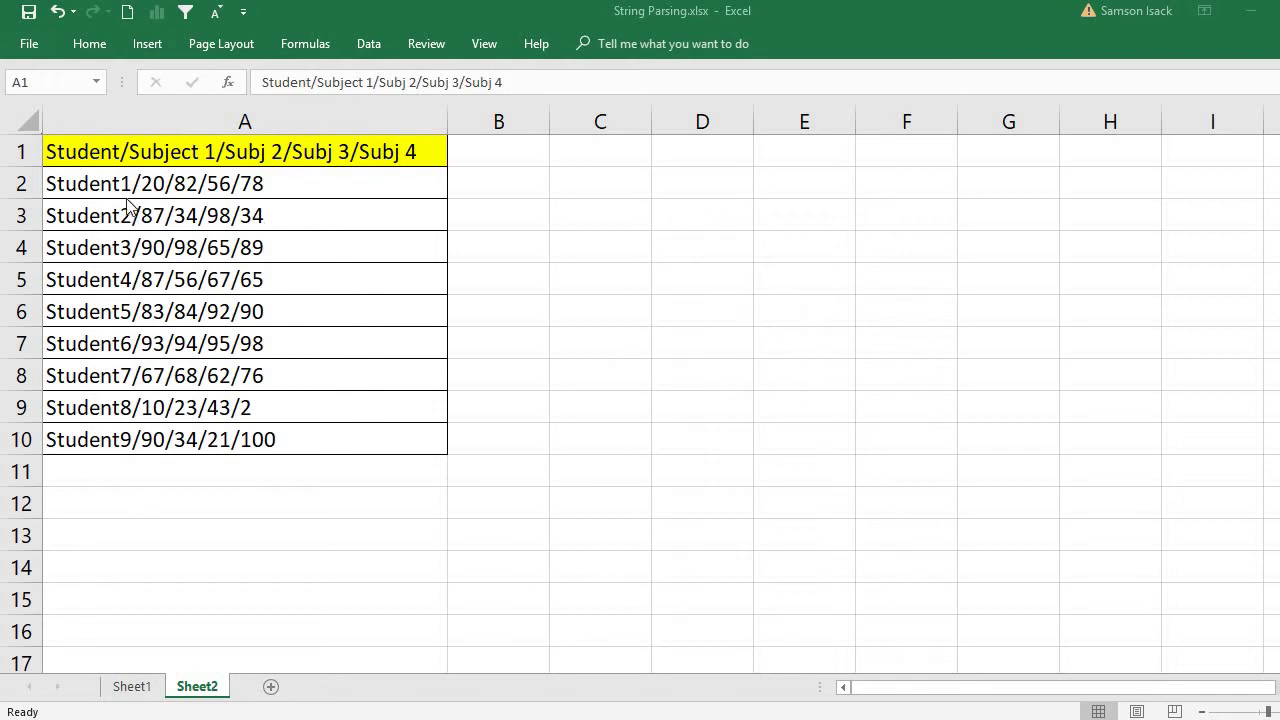
Inspect the student mark strings in A1:A10 and the empty columns B–D beside them
{"action": "left_click", "coordinate": [152, 153]}
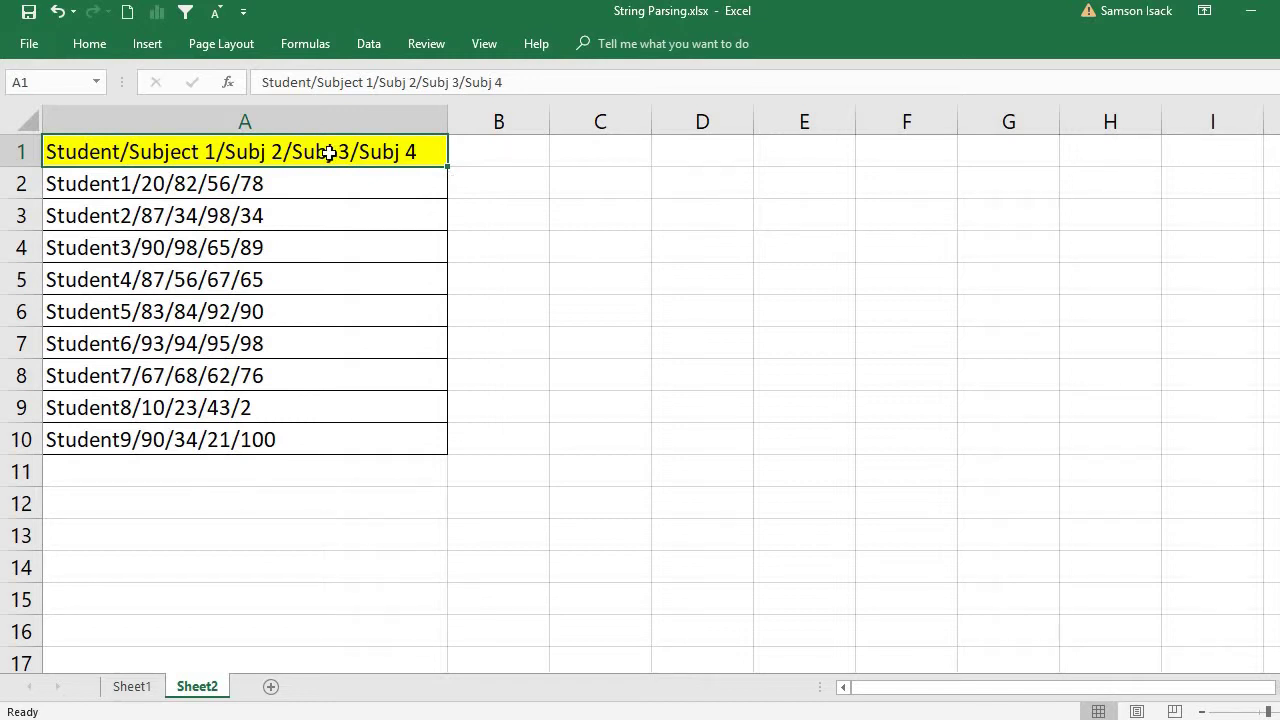
{"action": "left_click_drag", "start_coordinate": [326, 154], "coordinate": [327, 437]}
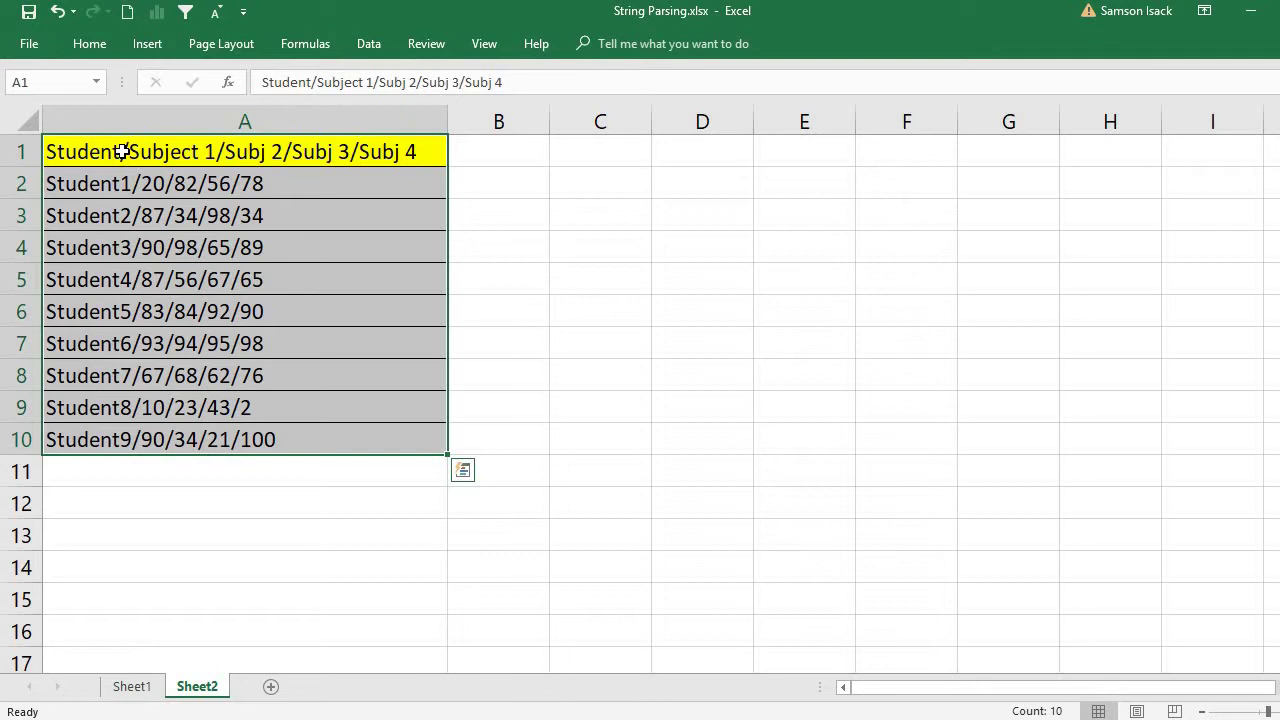
{"action": "left_click", "coordinate": [125, 153]}
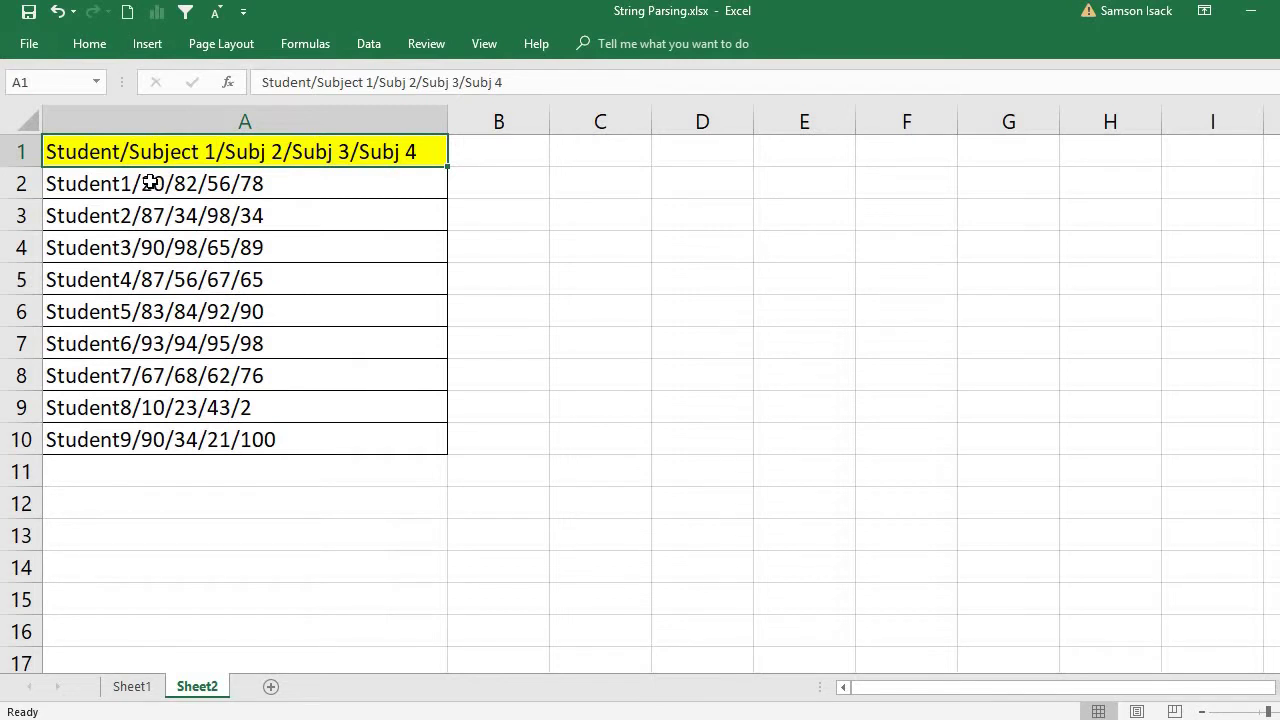
{"action": "left_click", "coordinate": [105, 185]}
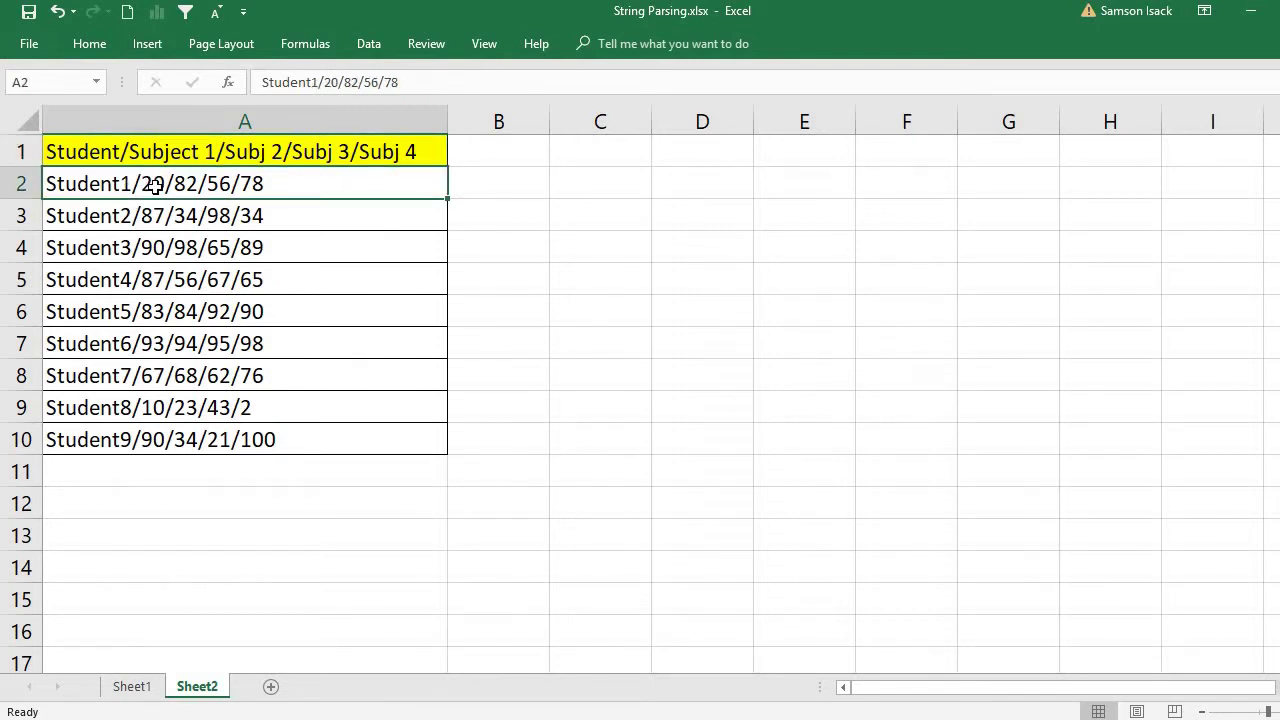
{"action": "left_click_drag", "start_coordinate": [497, 151], "coordinate": [500, 442]}
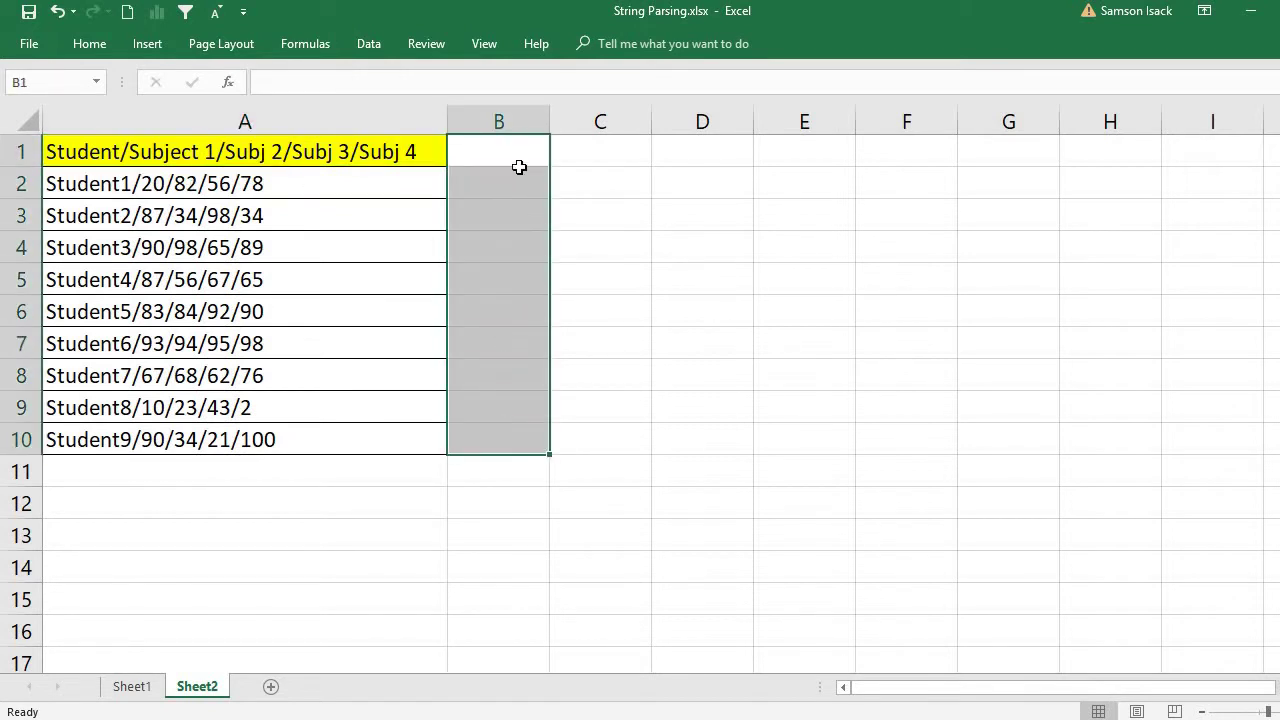
{"action": "left_click_drag", "start_coordinate": [592, 147], "coordinate": [600, 448]}
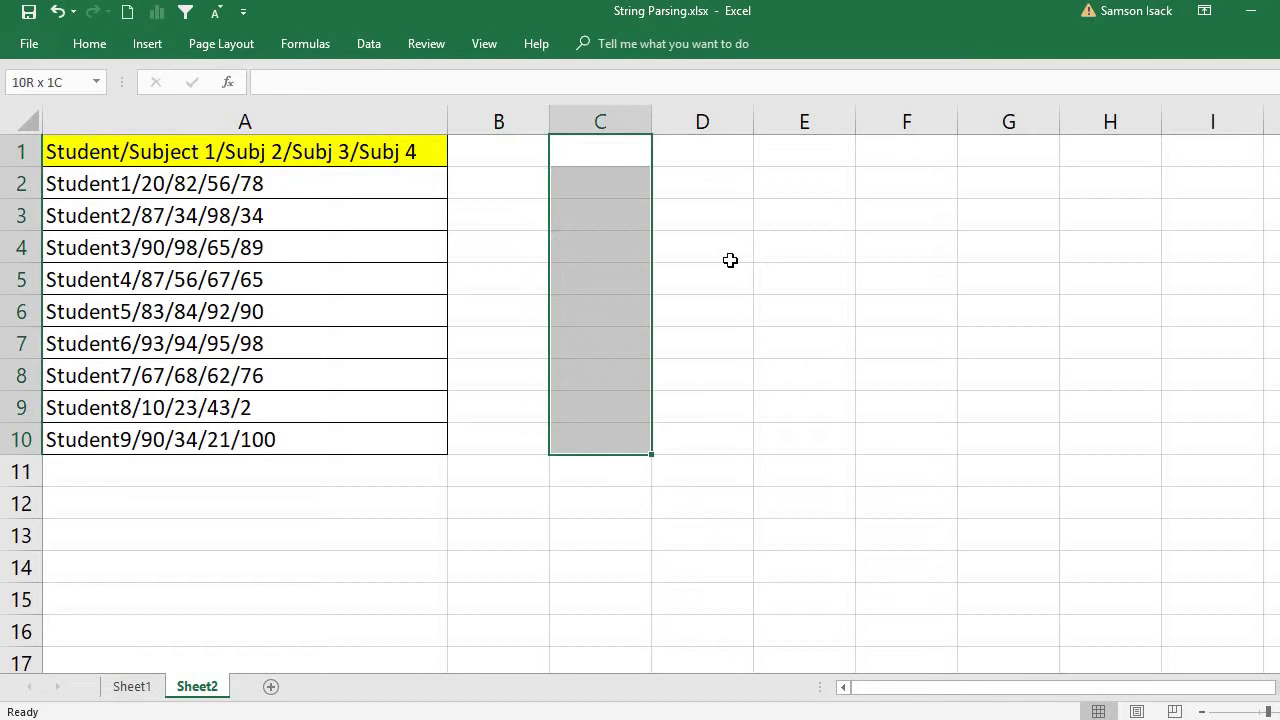
{"action": "left_click_drag", "start_coordinate": [718, 159], "coordinate": [720, 420]}
{"action": "left_click", "coordinate": [720, 418]}
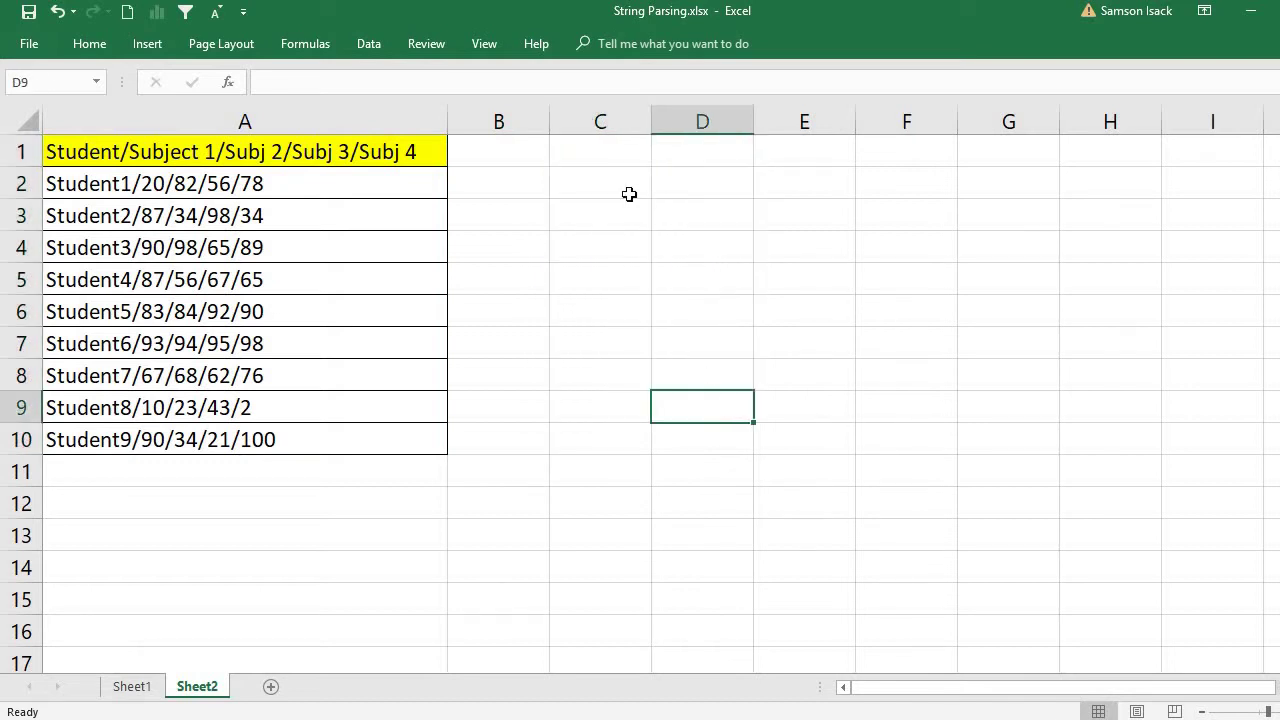
{"action": "left_click", "coordinate": [522, 153]}
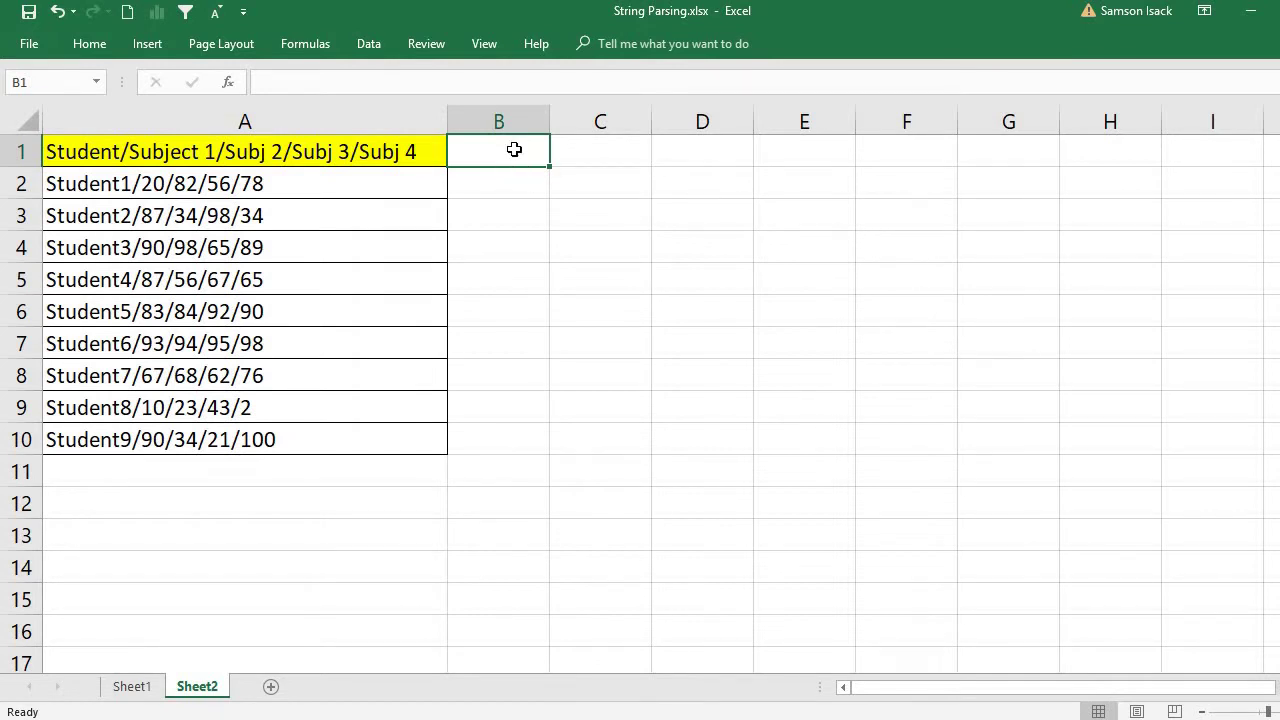
Select the marks in A1:A10 and launch Text to Columns from Data Tools
{"action": "left_click", "coordinate": [375, 48]}
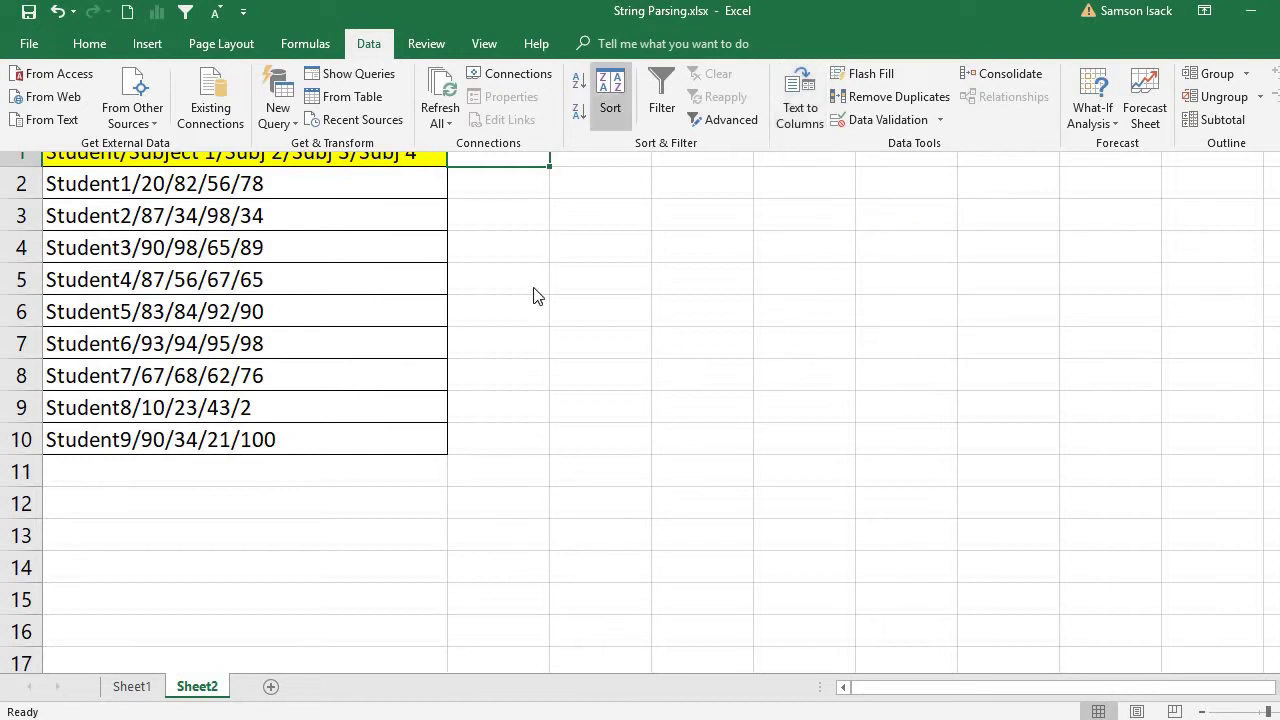
{"action": "key", "text": "ctrl+F1"}
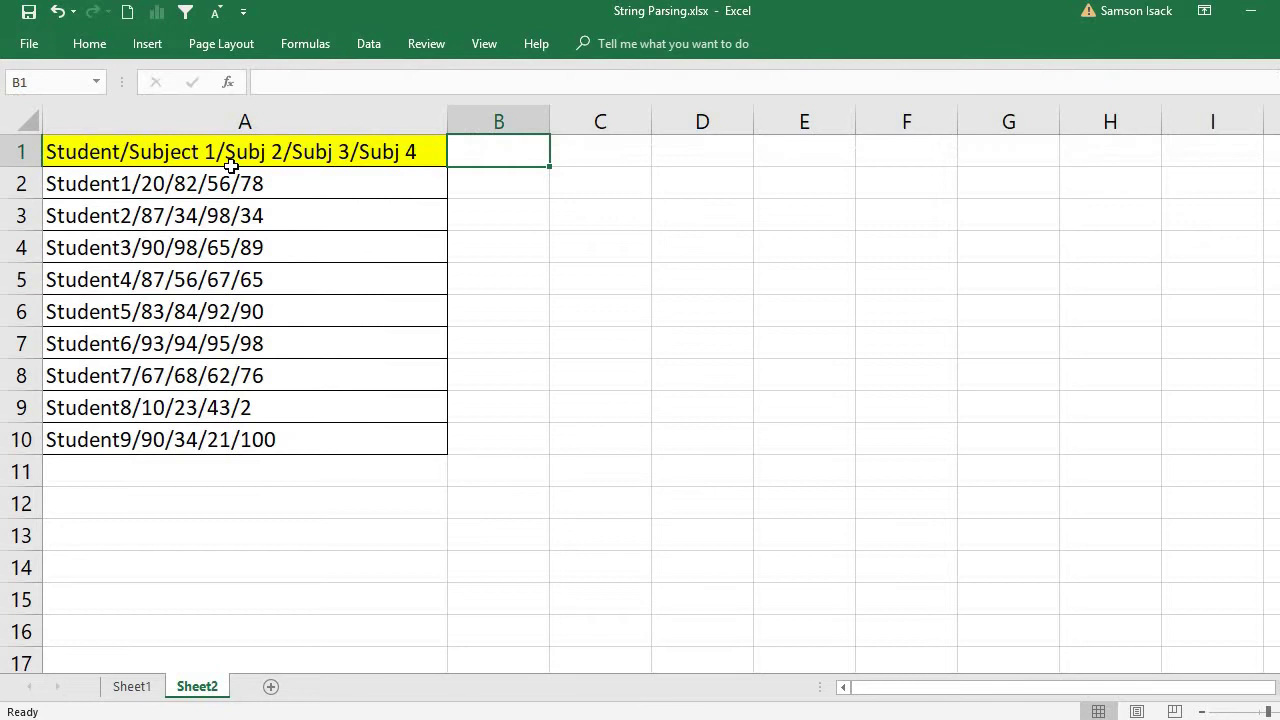
{"action": "left_click", "coordinate": [210, 152]}
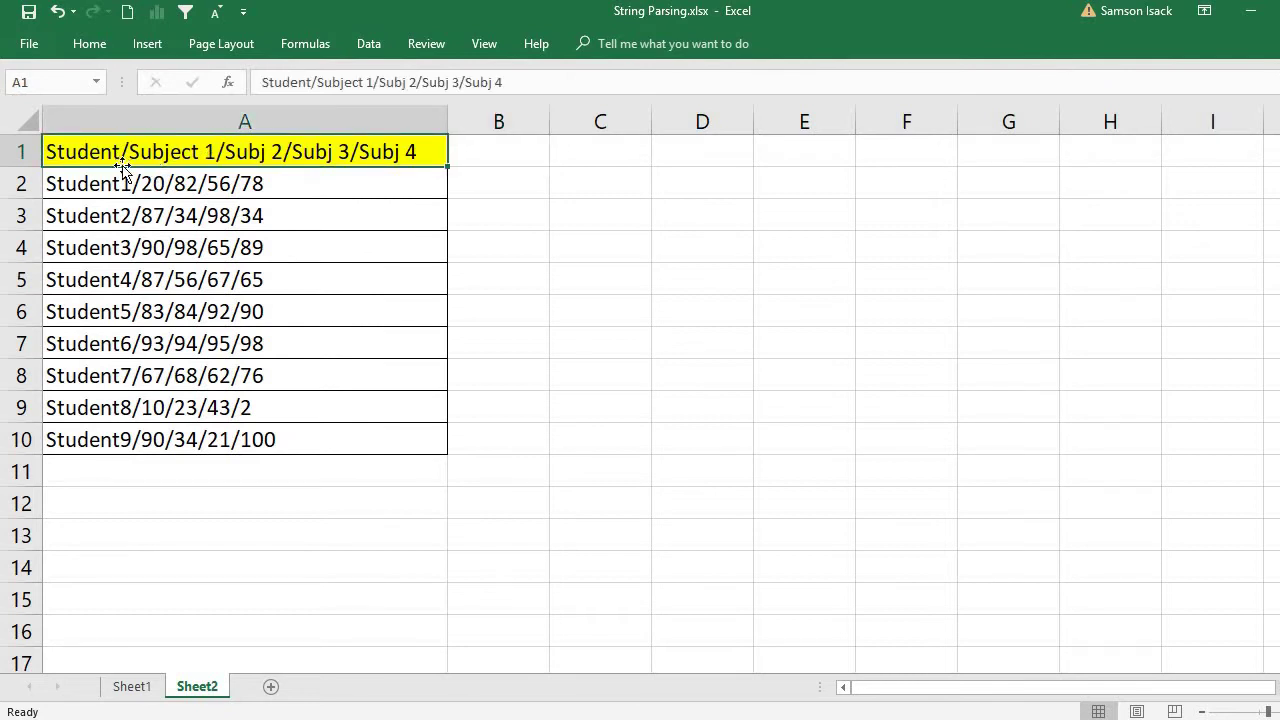
{"action": "left_click_drag", "start_coordinate": [189, 154], "coordinate": [212, 428]}
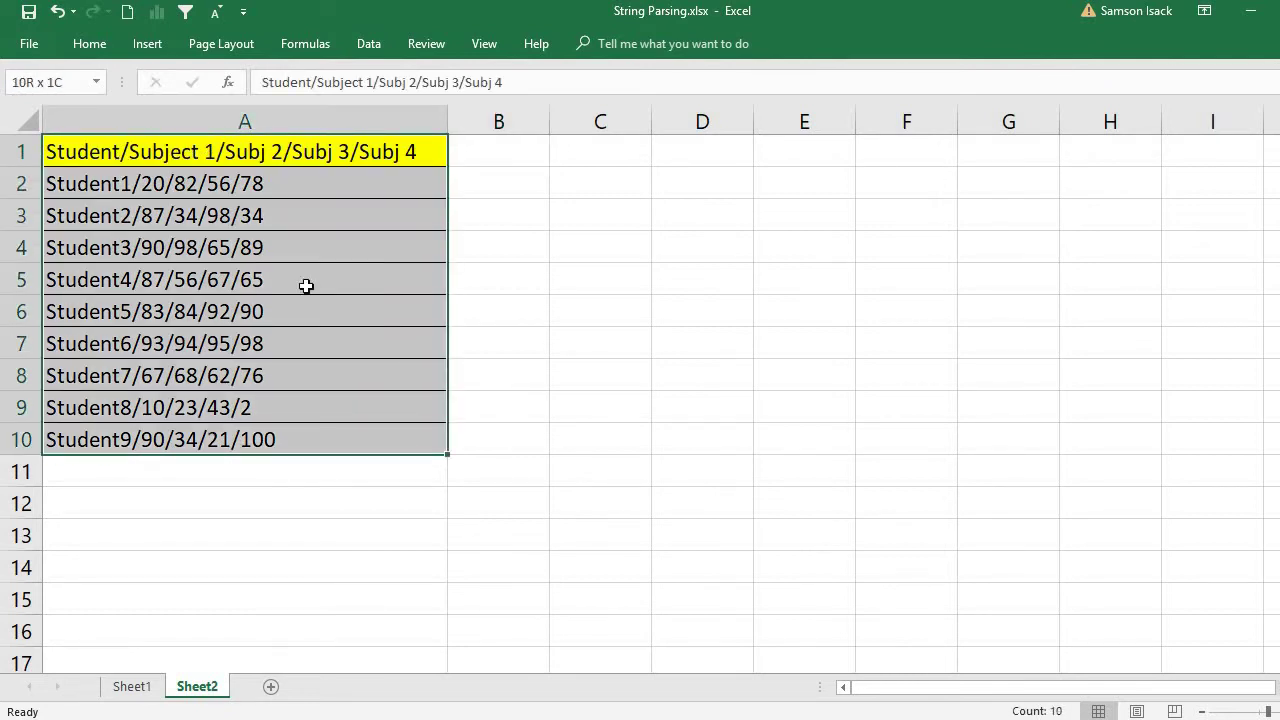
{"action": "left_click", "coordinate": [370, 50]}
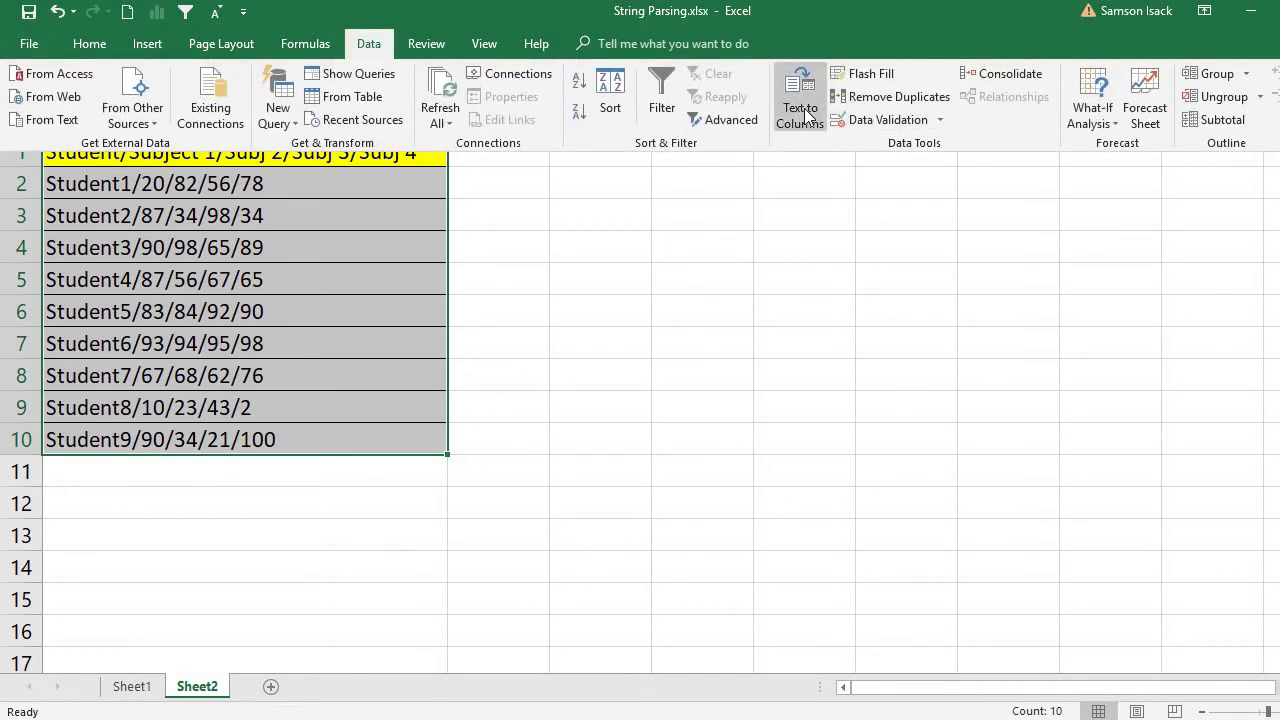
{"action": "left_click", "coordinate": [804, 110]}
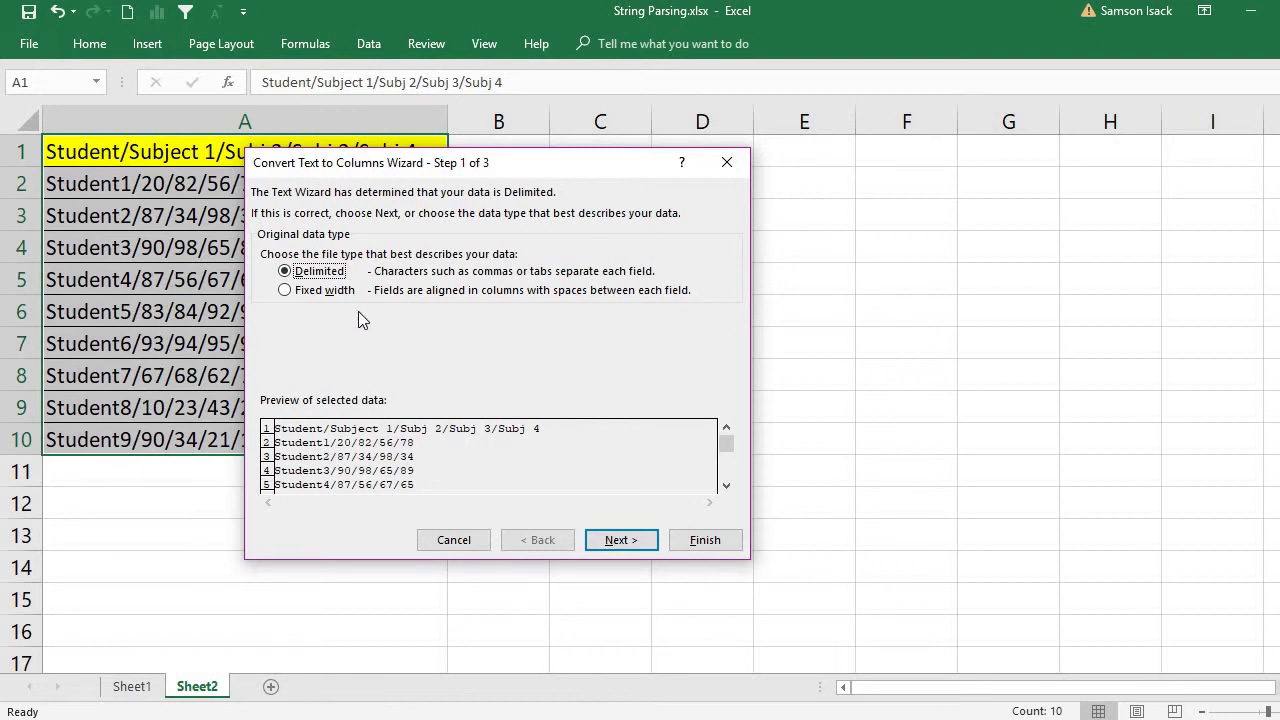
Keep Delimited, replace the Tab delimiter with '/' as Other, and move the wizard aside
{"action": "left_click", "coordinate": [628, 542]}
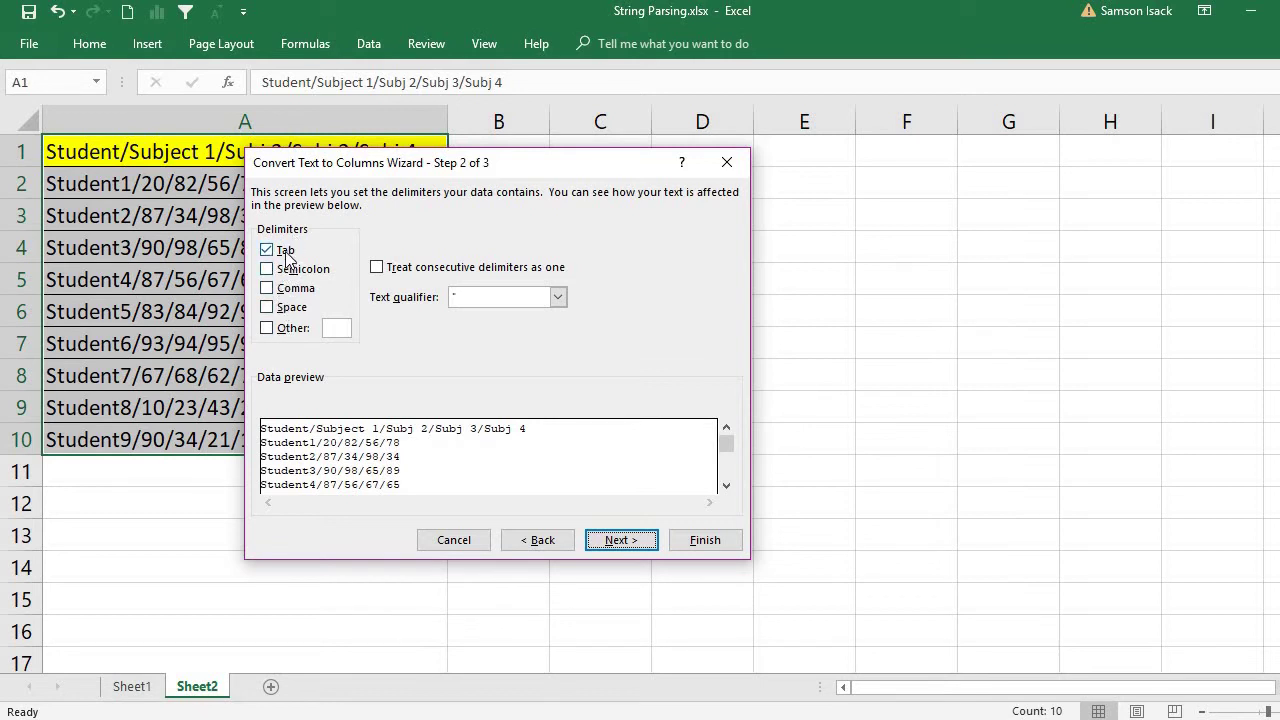
{"action": "left_click", "coordinate": [286, 252]}
{"action": "left_click", "coordinate": [289, 330]}
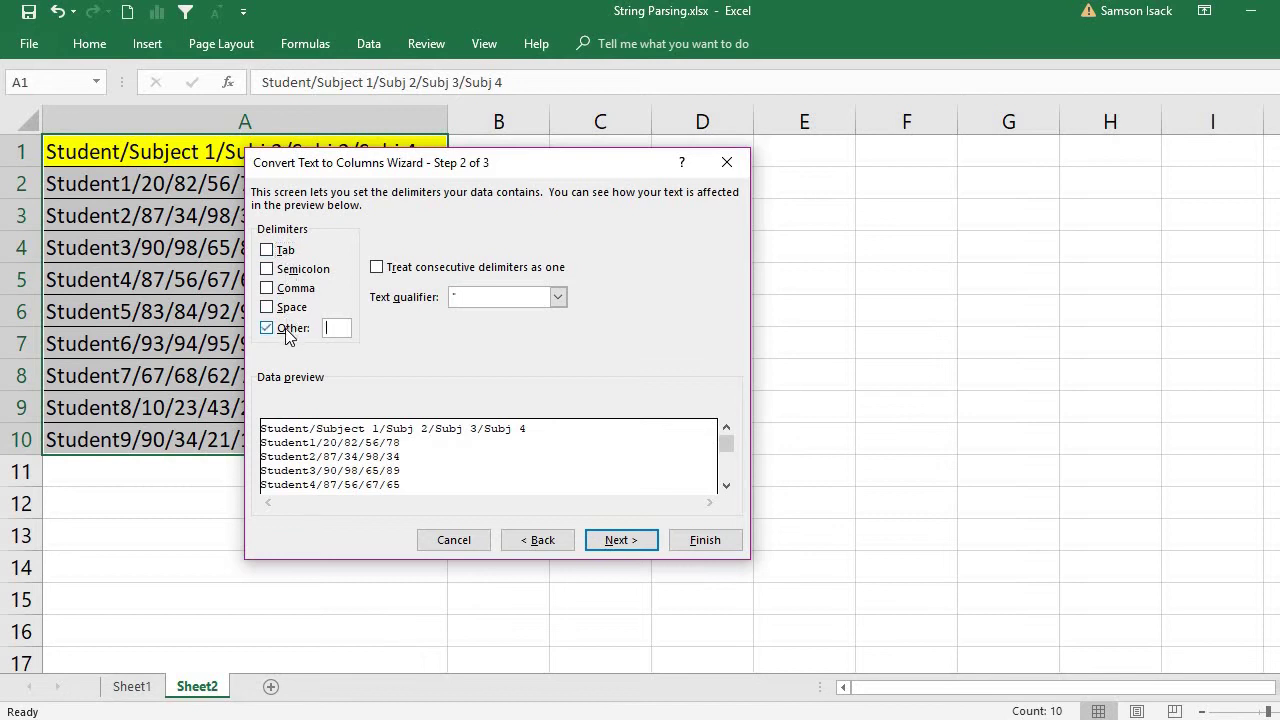
{"action": "type", "text": "/"}
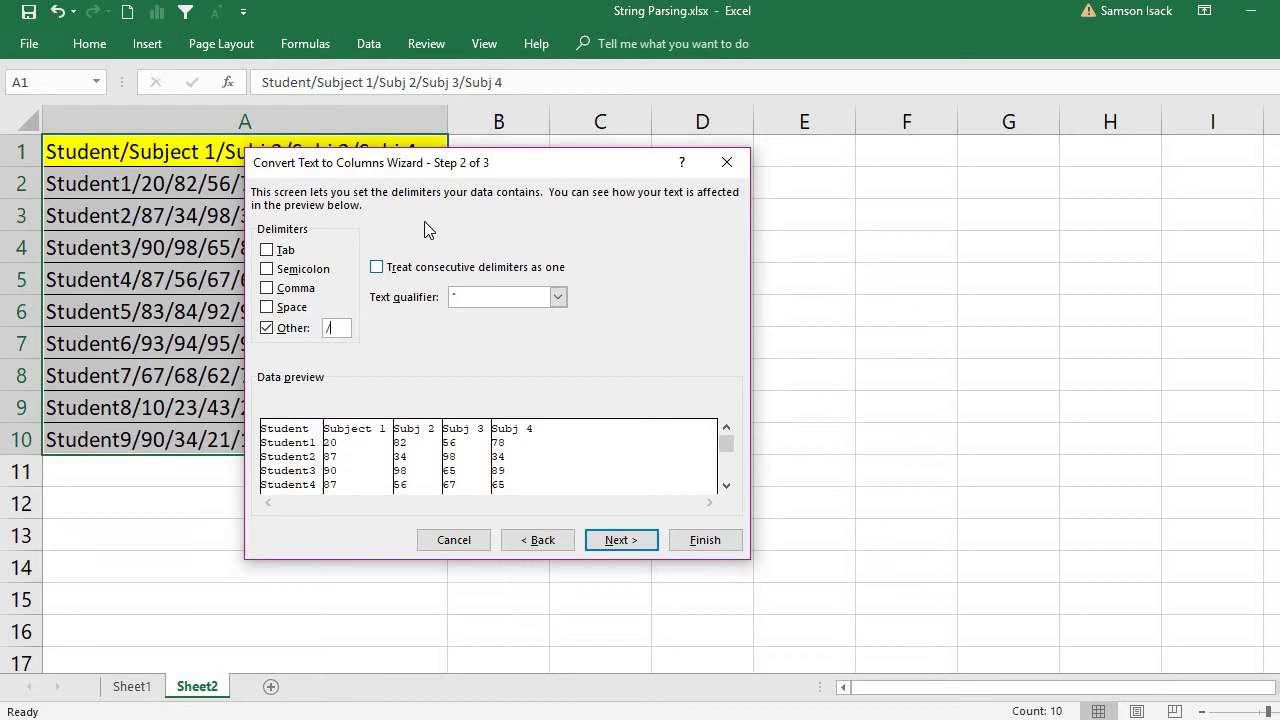
{"action": "left_click_drag", "start_coordinate": [480, 170], "coordinate": [633, 184]}
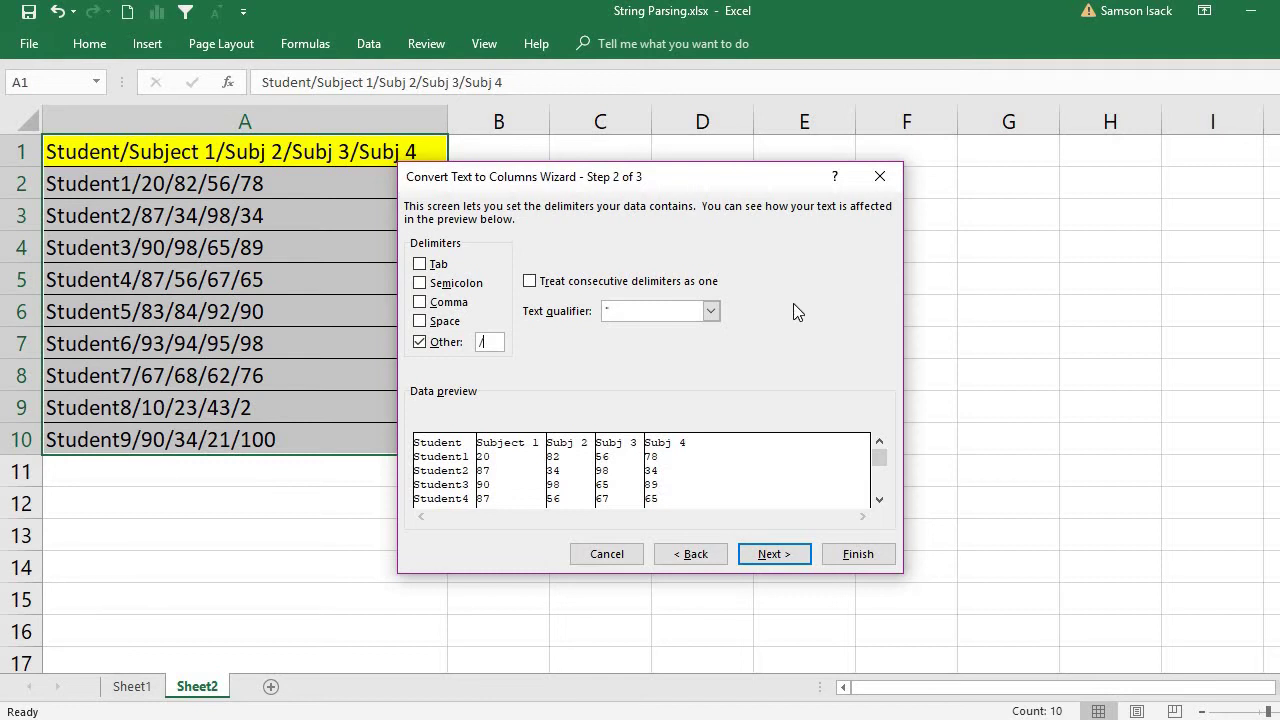
Set the Student column to Text, review the Subject 1–Subj 4 preview columns, and finish the split
{"action": "left_click", "coordinate": [775, 556]}
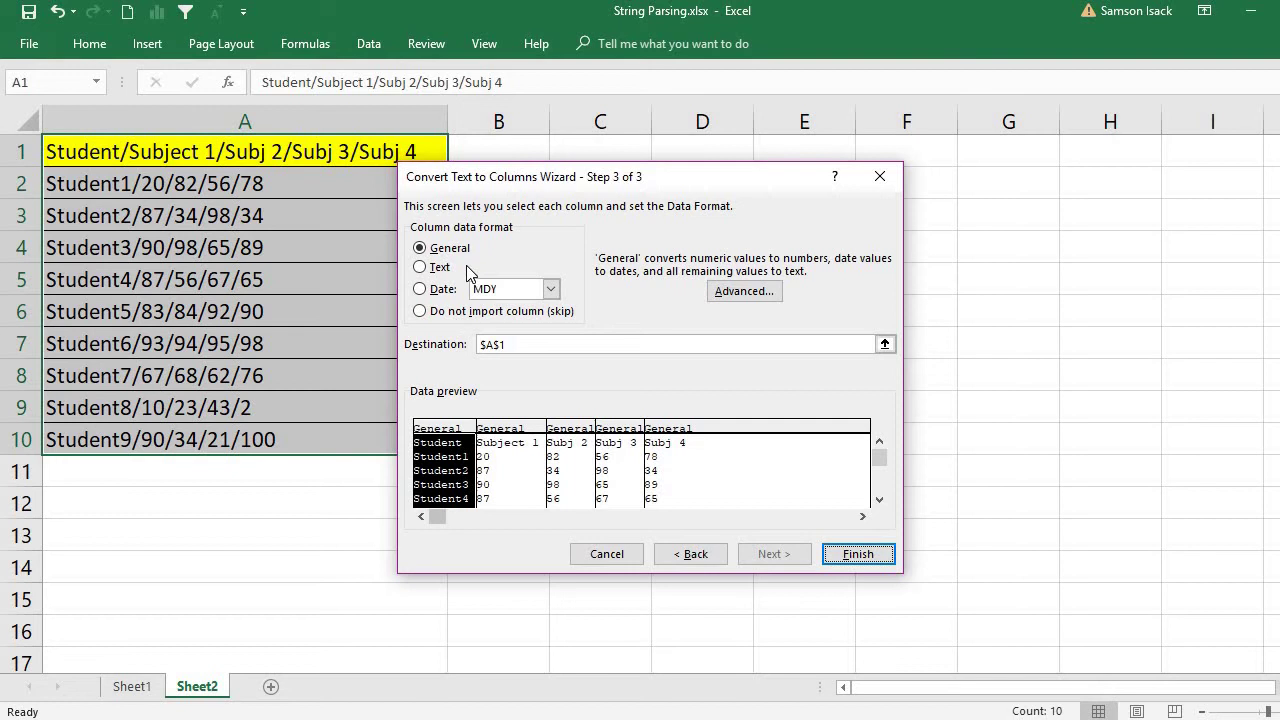
{"action": "left_click", "coordinate": [447, 268]}
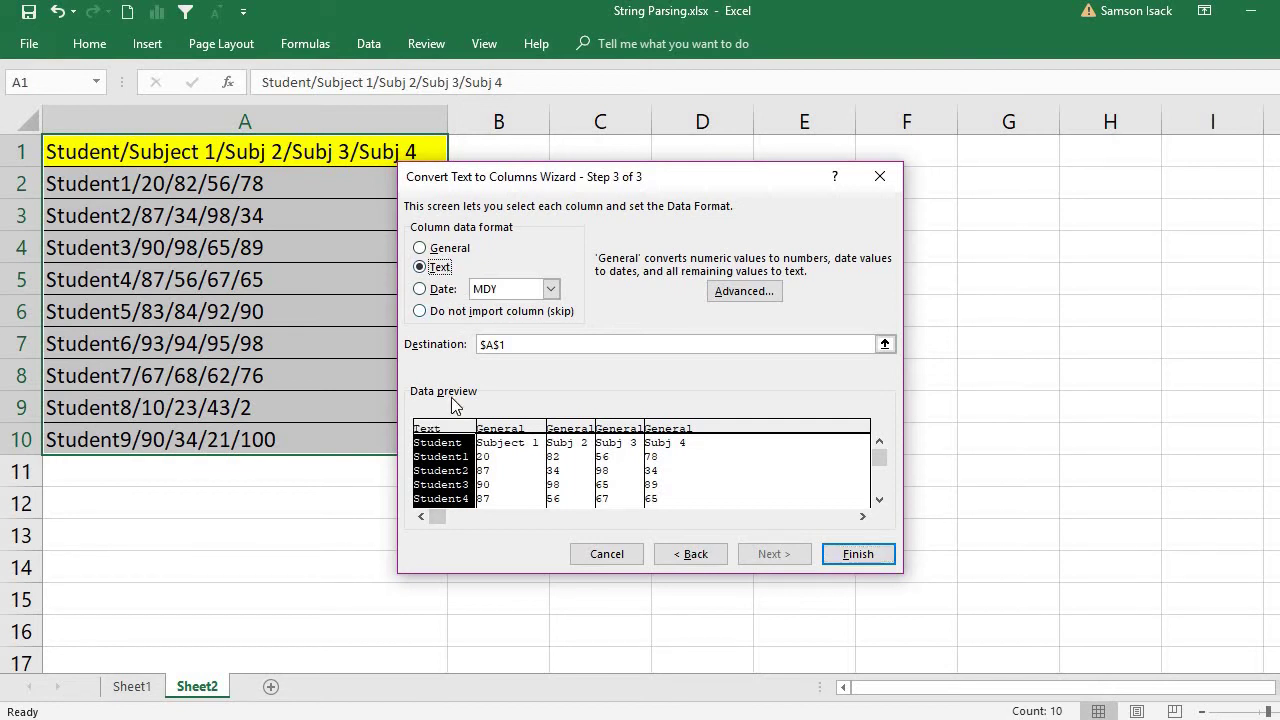
{"action": "left_click", "coordinate": [530, 470]}
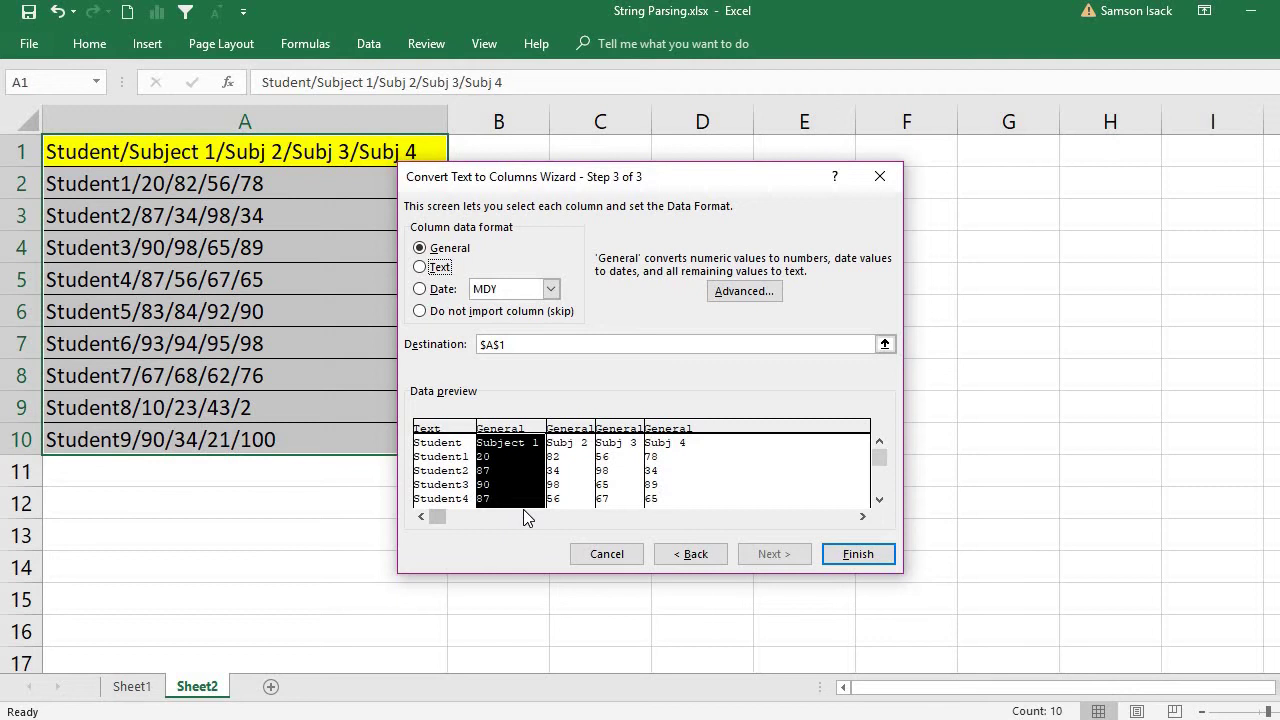
{"action": "left_click", "coordinate": [590, 488]}
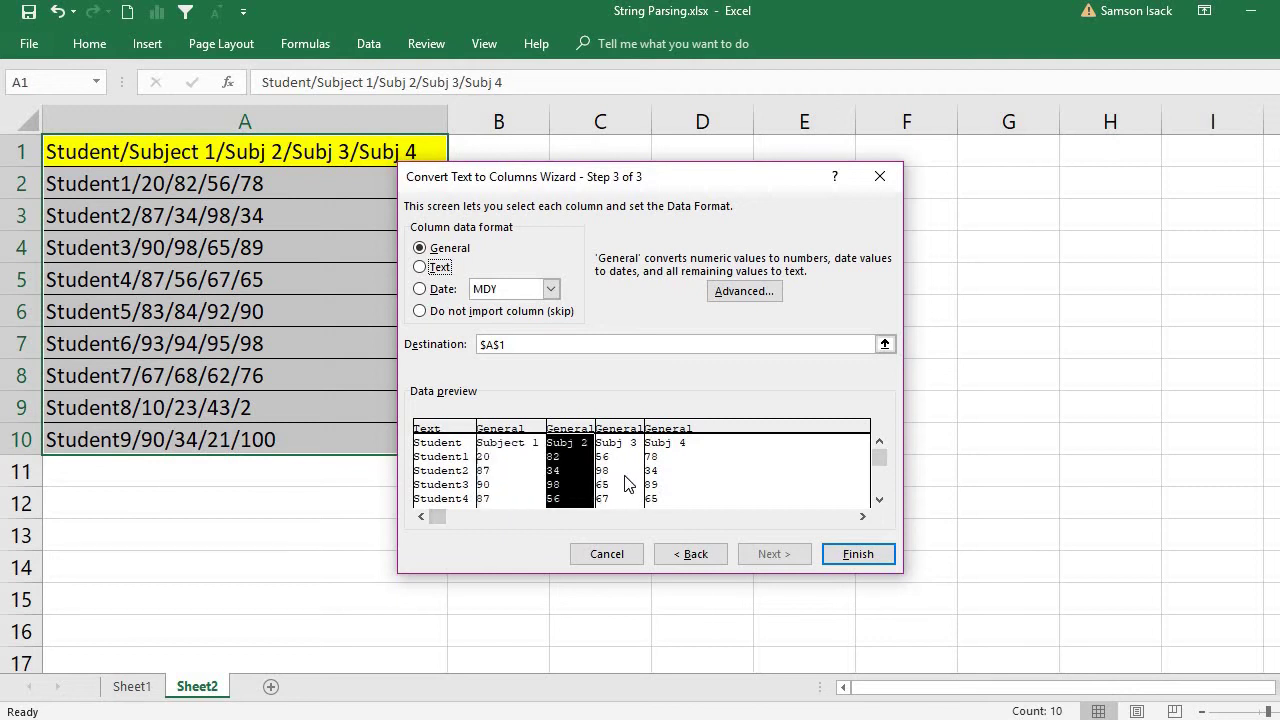
{"action": "left_click", "coordinate": [630, 484]}
{"action": "left_click", "coordinate": [655, 477]}
{"action": "left_click", "coordinate": [523, 467]}
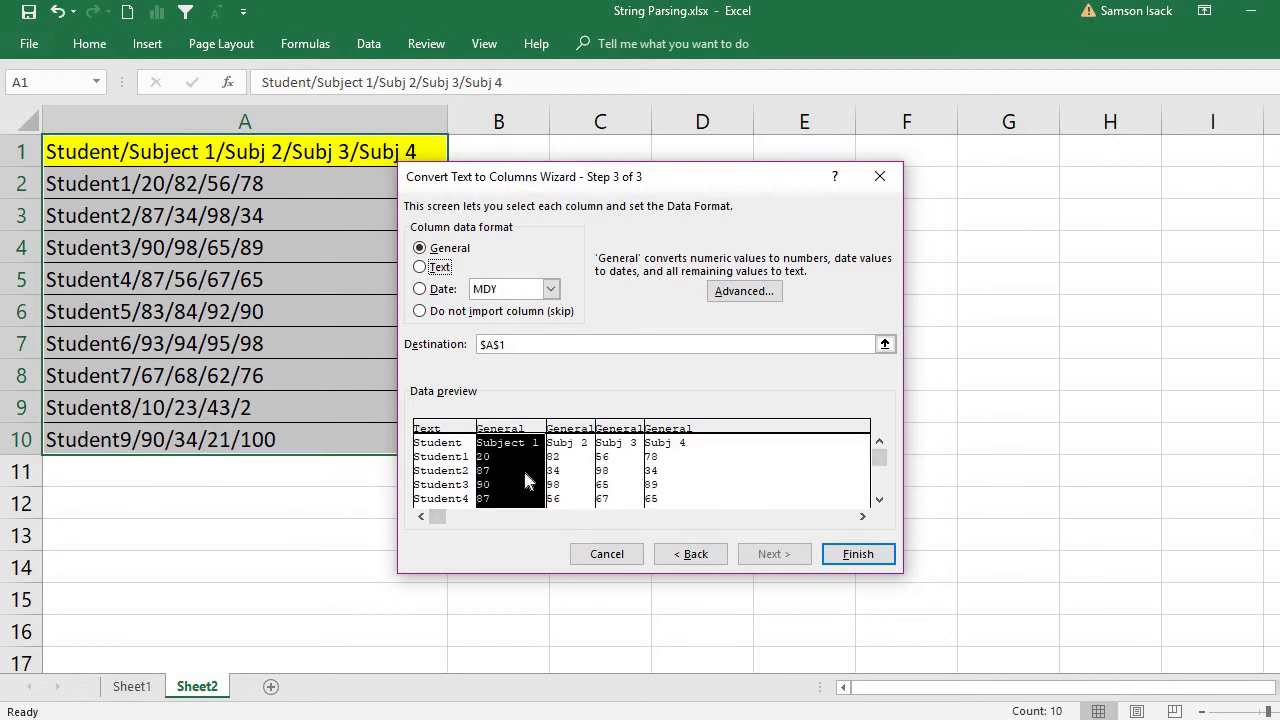
{"action": "left_click", "coordinate": [846, 556]}
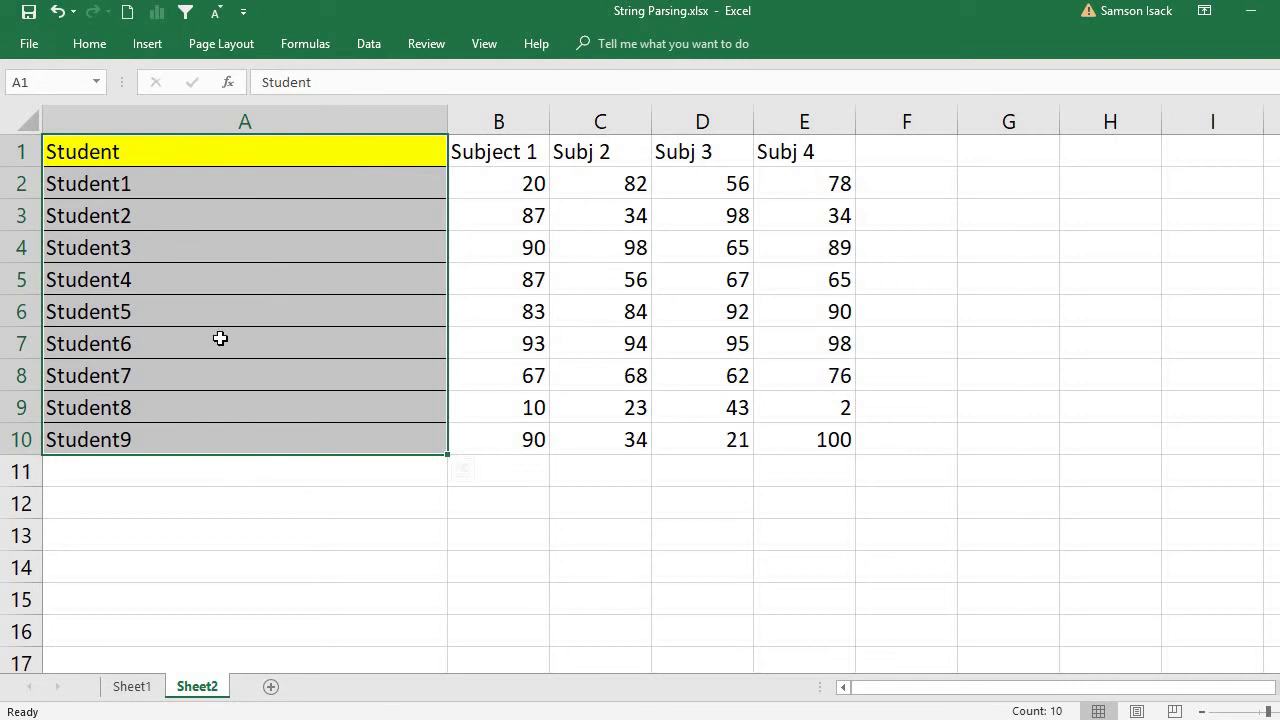
Undo the split and rerun Text to Columns with the '/' delimiter and Student as Text
{"action": "left_click", "coordinate": [58, 16]}
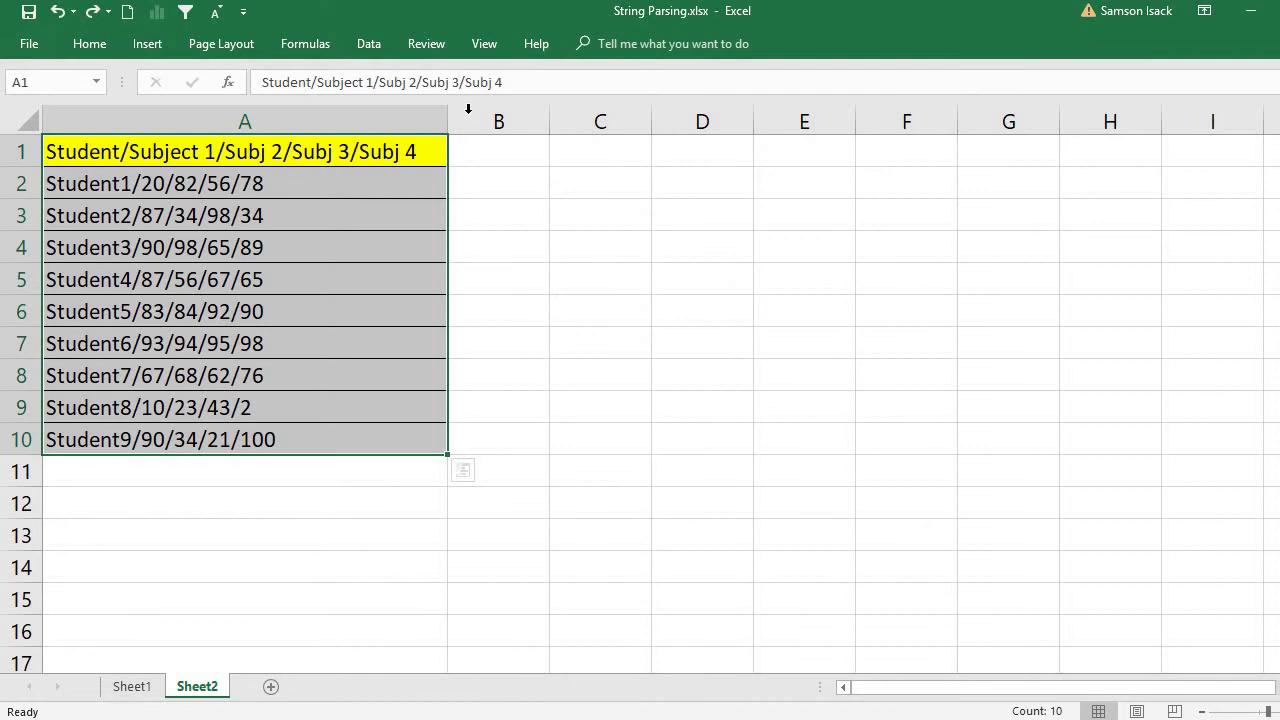
{"action": "left_click", "coordinate": [369, 44]}
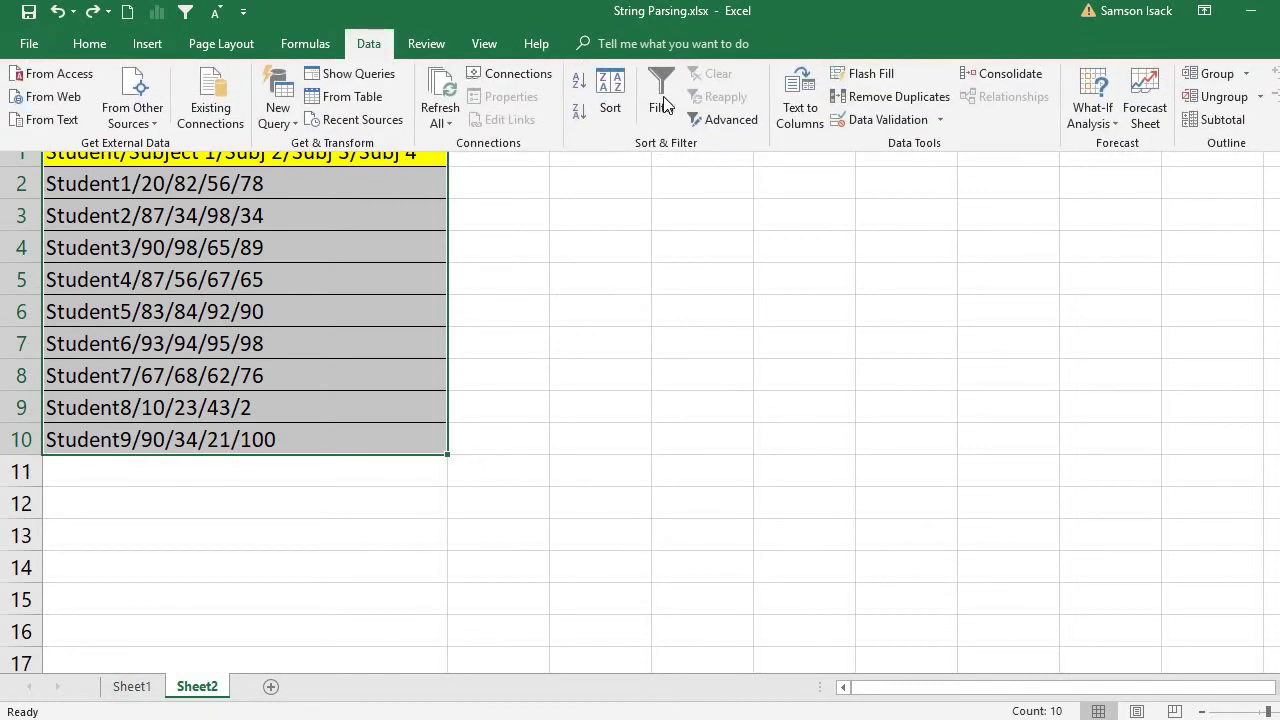
{"action": "left_click", "coordinate": [792, 104]}
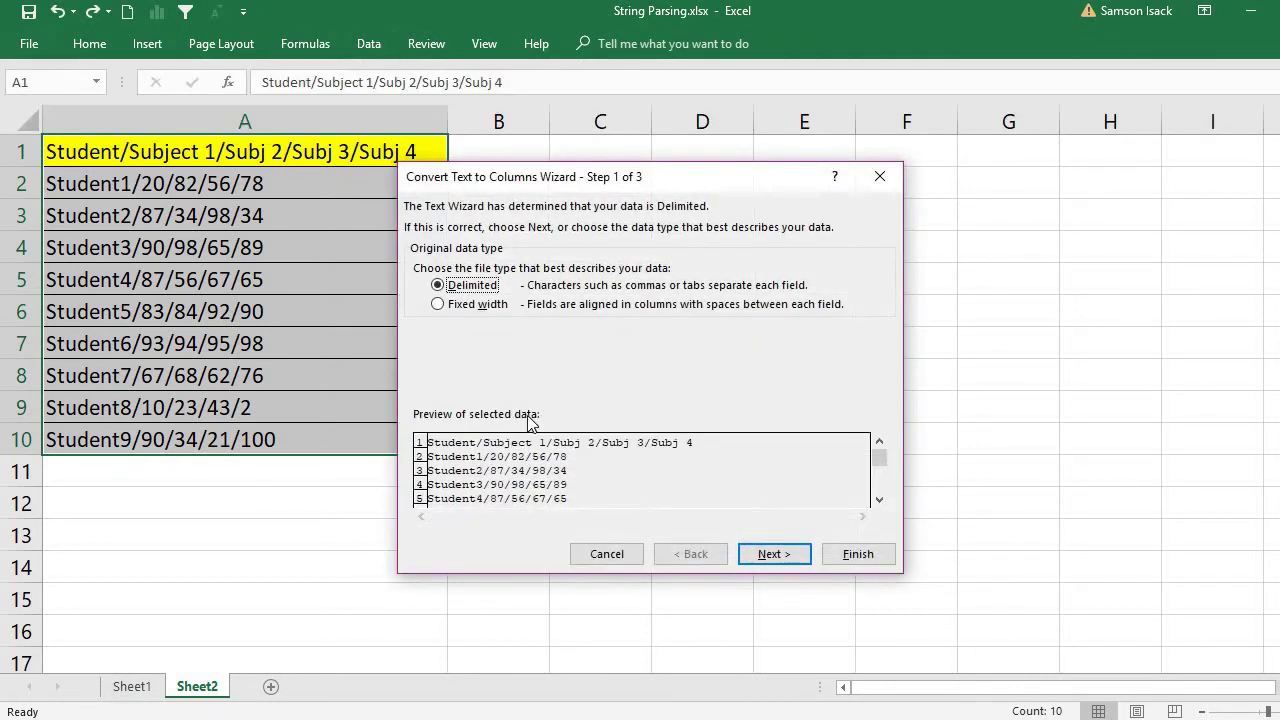
{"action": "left_click", "coordinate": [788, 562]}
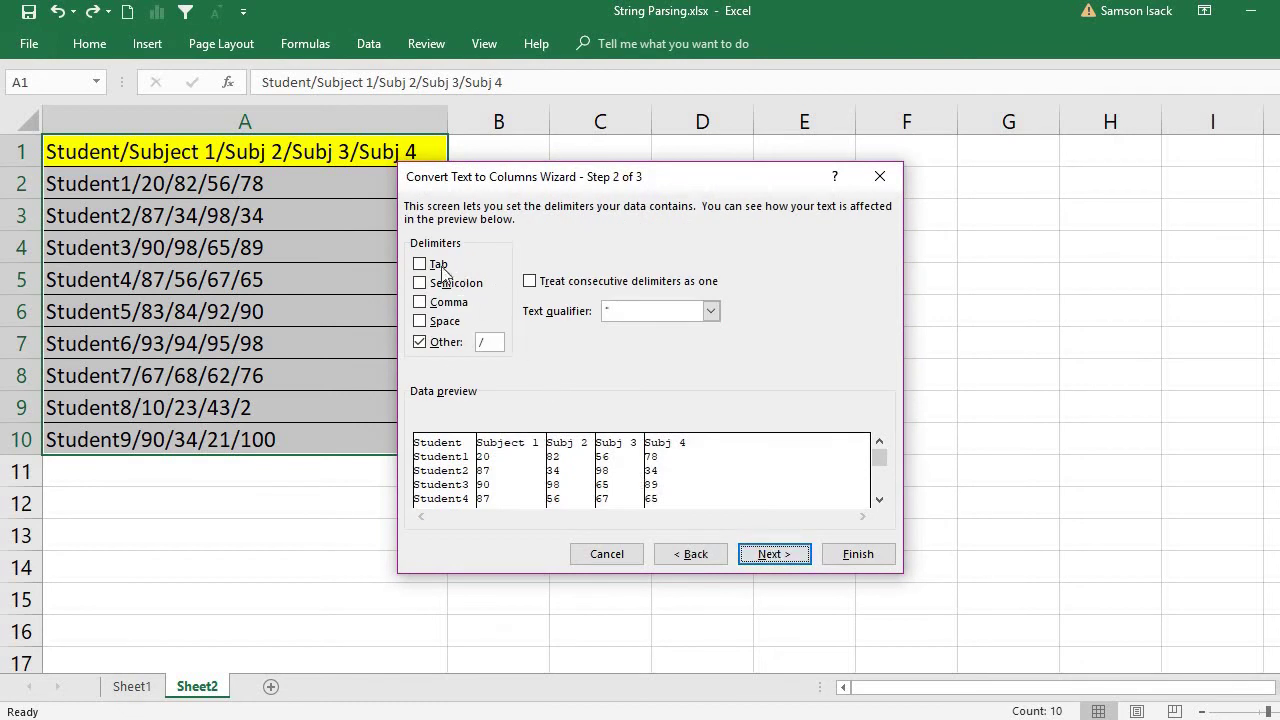
{"action": "left_click", "coordinate": [772, 556]}
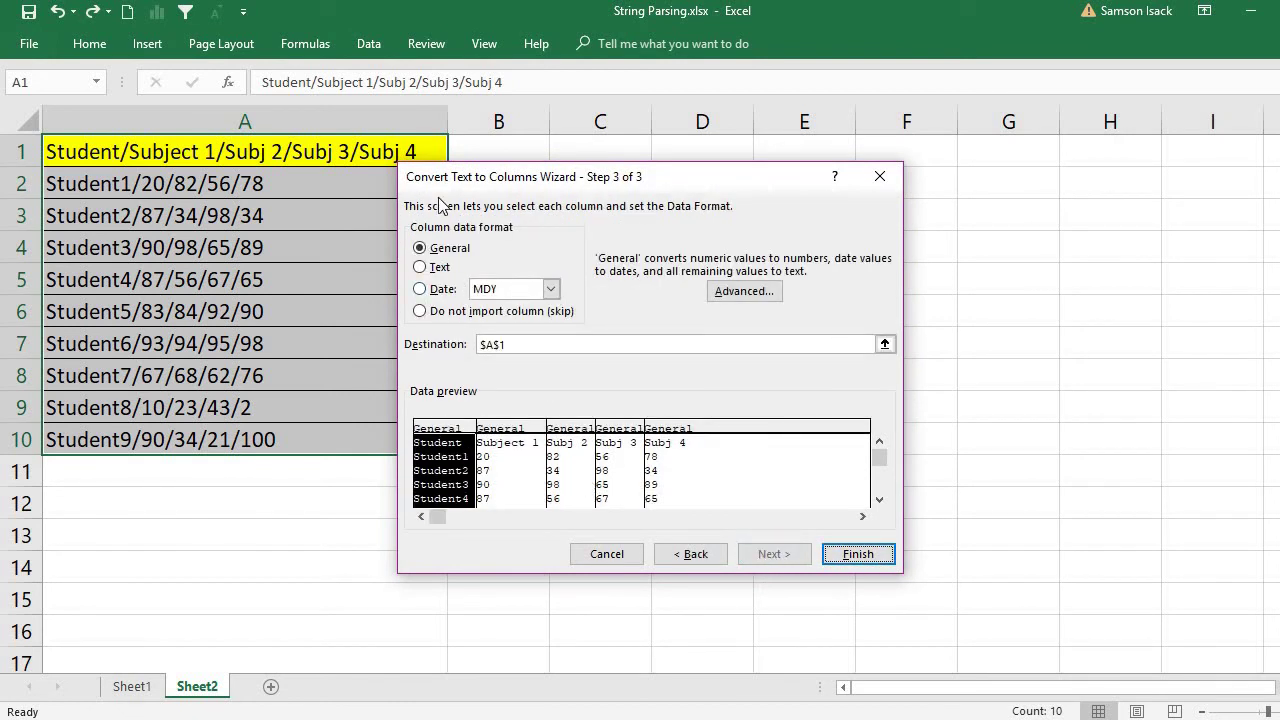
{"action": "left_click", "coordinate": [446, 270]}
Set the output destination to $B$1 and finish, filling columns B–F
{"action": "left_click", "coordinate": [510, 344]}
{"action": "left_click_drag", "start_coordinate": [533, 345], "coordinate": [465, 350]}
{"action": "left_click_drag", "start_coordinate": [550, 177], "coordinate": [708, 241]}
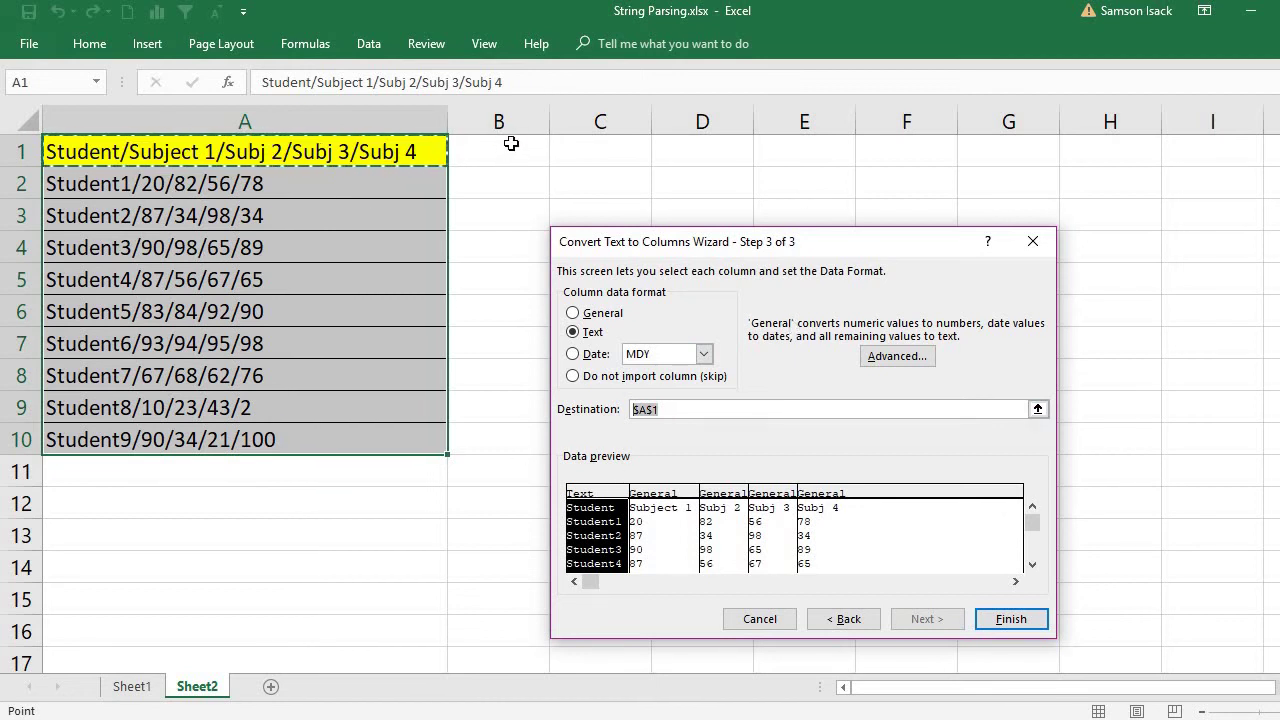
{"action": "left_click", "coordinate": [511, 144]}
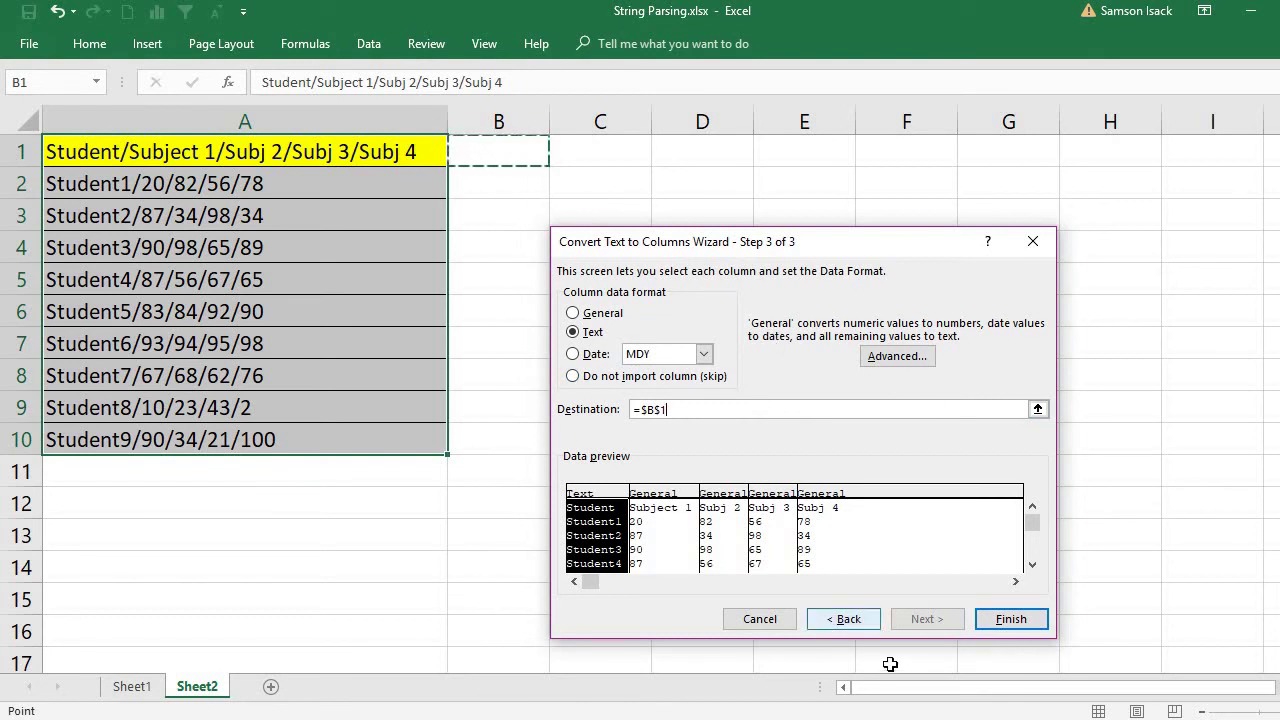
{"action": "left_click", "coordinate": [1014, 620]}
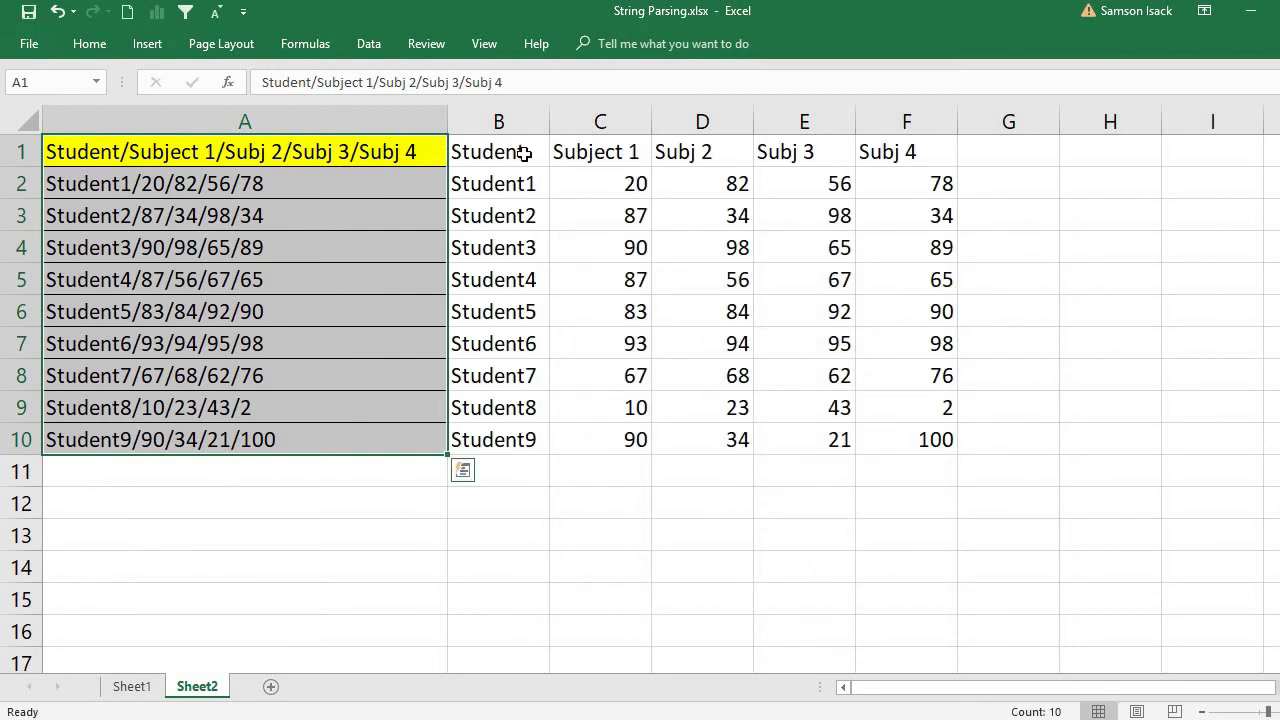
{"action": "left_click", "coordinate": [524, 153]}
Apply All Borders to every cell of the B1:F10 table
{"action": "left_click_drag", "start_coordinate": [498, 453], "coordinate": [906, 145]}
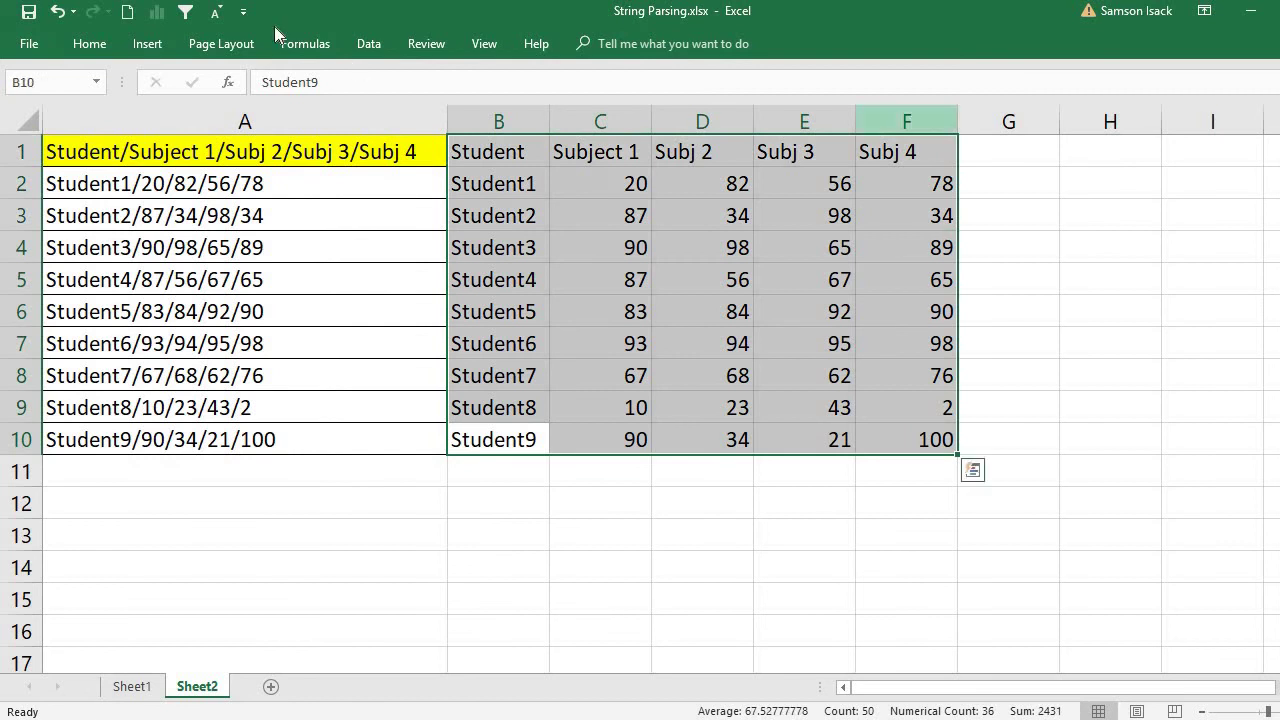
{"action": "left_click", "coordinate": [127, 46]}
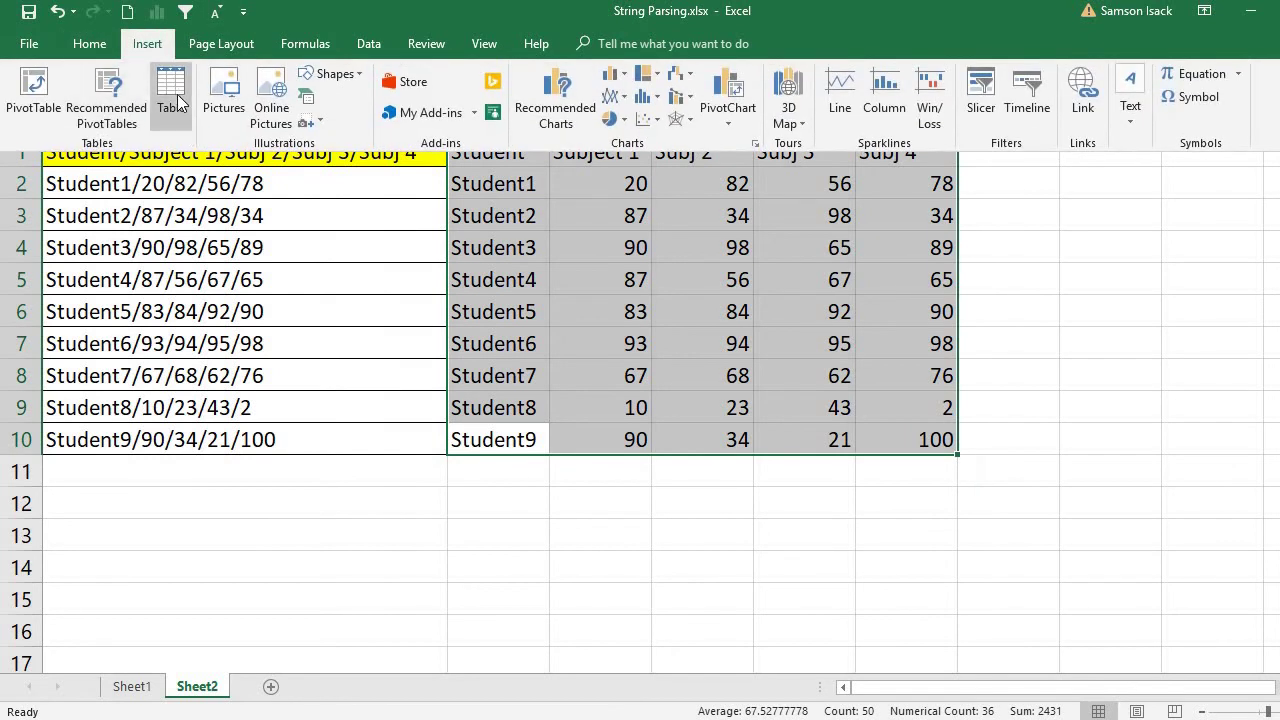
{"action": "left_click", "coordinate": [116, 50]}
{"action": "left_click", "coordinate": [271, 116]}
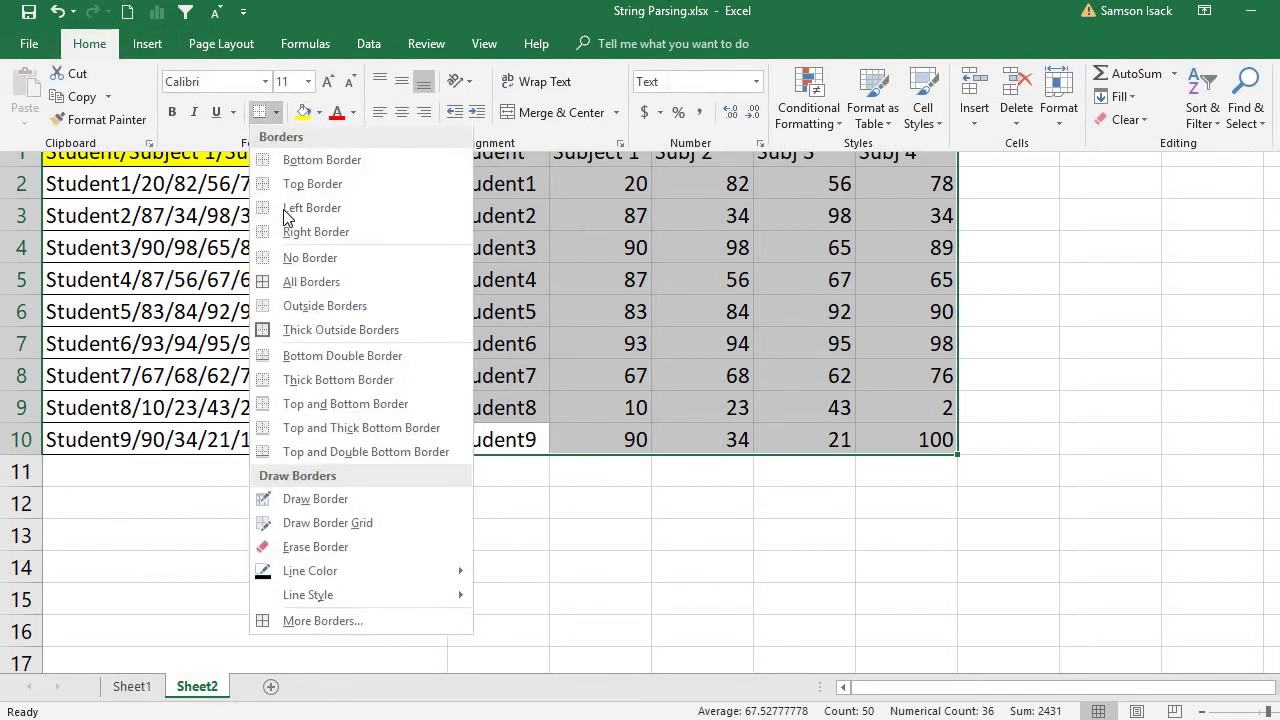
{"action": "left_click", "coordinate": [303, 276]}
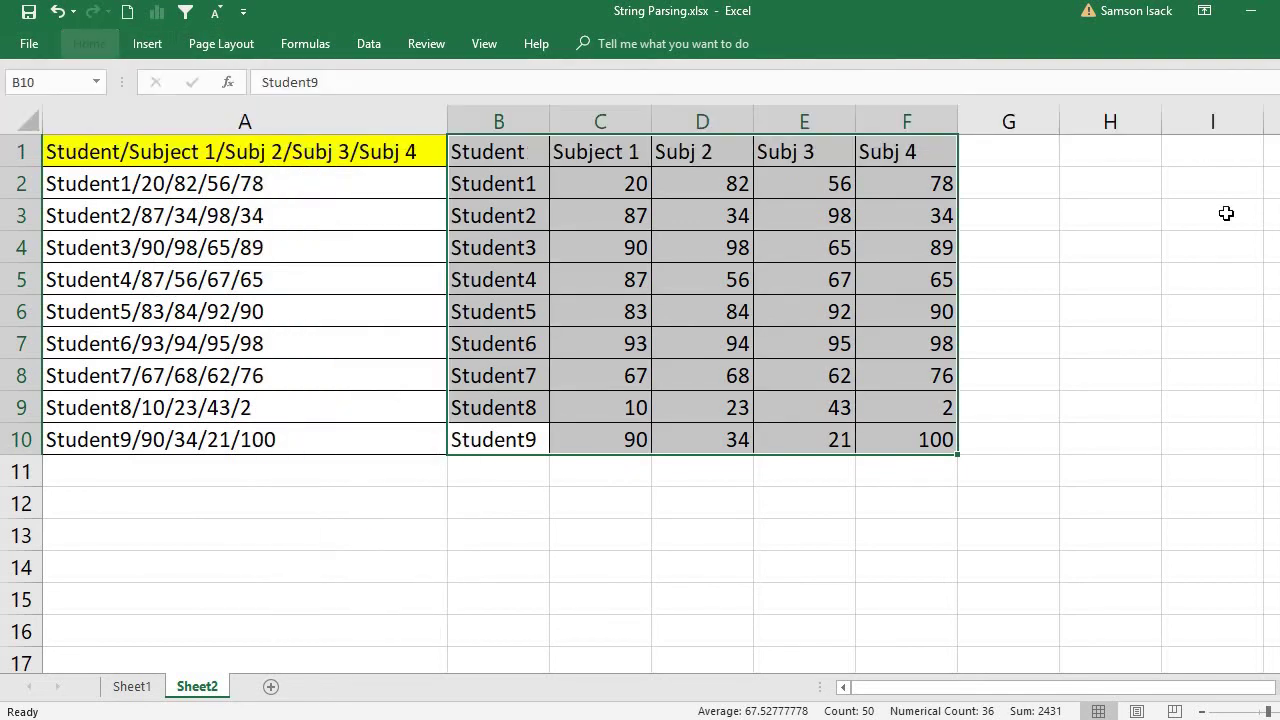
Copy A1's yellow fill onto the header row B1:F1 with Format Painter
{"action": "left_click", "coordinate": [109, 152]}
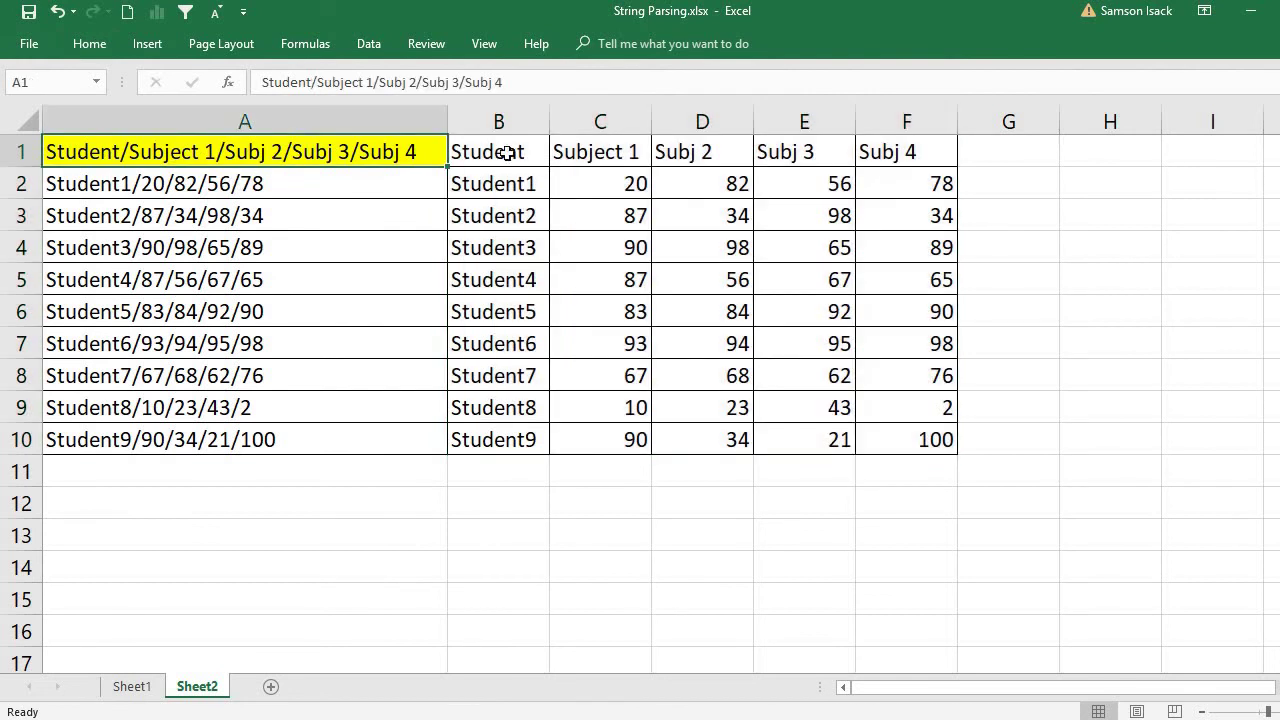
{"action": "left_click", "coordinate": [508, 154]}
{"action": "left_click", "coordinate": [626, 152]}
{"action": "left_click_drag", "start_coordinate": [893, 151], "coordinate": [508, 152]}
Check the table by selecting the Student, Subject 1 and Subj 2–4 columns in turn
{"action": "left_click_drag", "start_coordinate": [702, 183], "coordinate": [702, 440]}
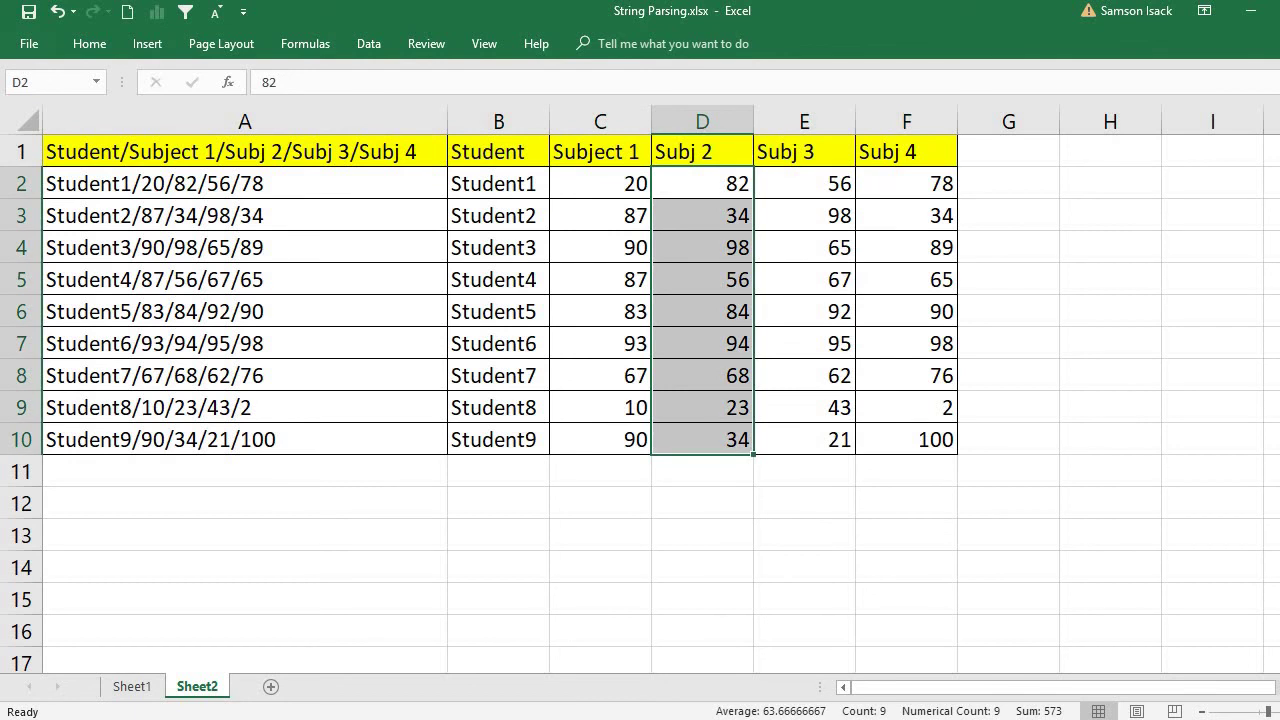
{"action": "left_click", "coordinate": [490, 151]}
{"action": "left_click_drag", "start_coordinate": [498, 178], "coordinate": [508, 438]}
{"action": "left_click_drag", "start_coordinate": [612, 152], "coordinate": [605, 405]}
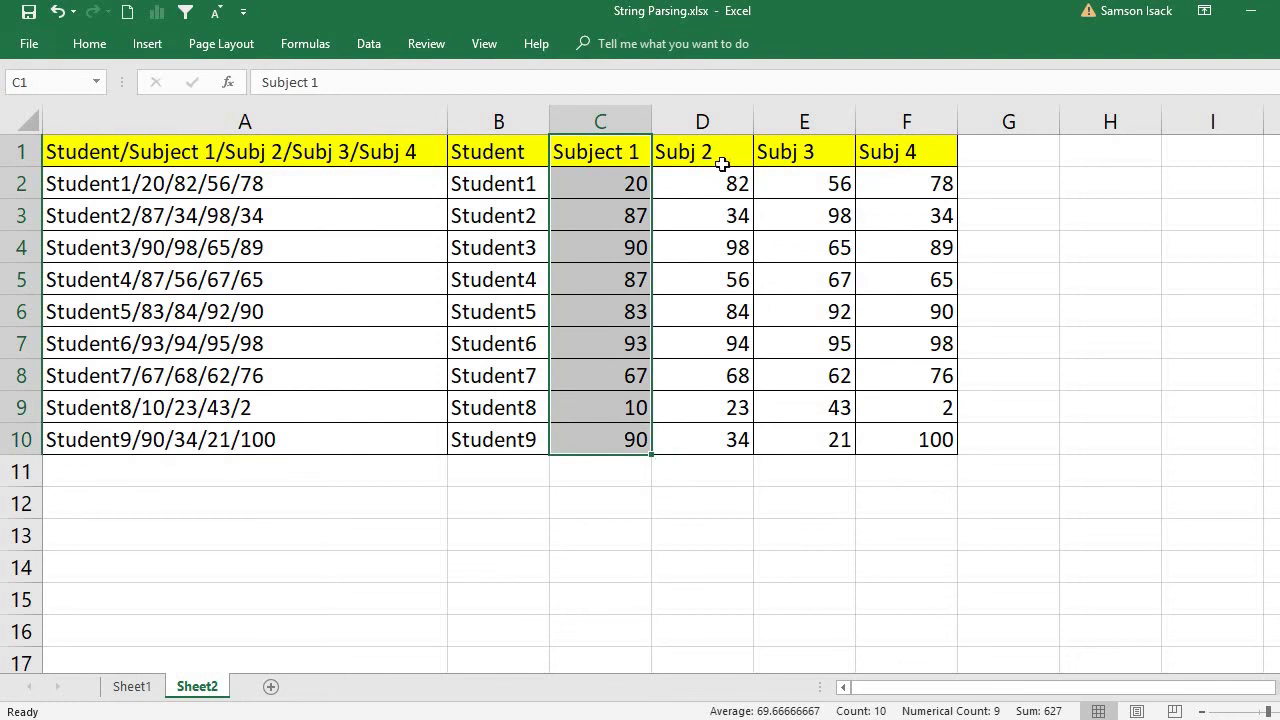
{"action": "left_click_drag", "start_coordinate": [702, 152], "coordinate": [701, 452]}
{"action": "left_click_drag", "start_coordinate": [820, 150], "coordinate": [818, 448]}
{"action": "left_click_drag", "start_coordinate": [916, 155], "coordinate": [906, 445]}
{"action": "left_click", "coordinate": [491, 147]}
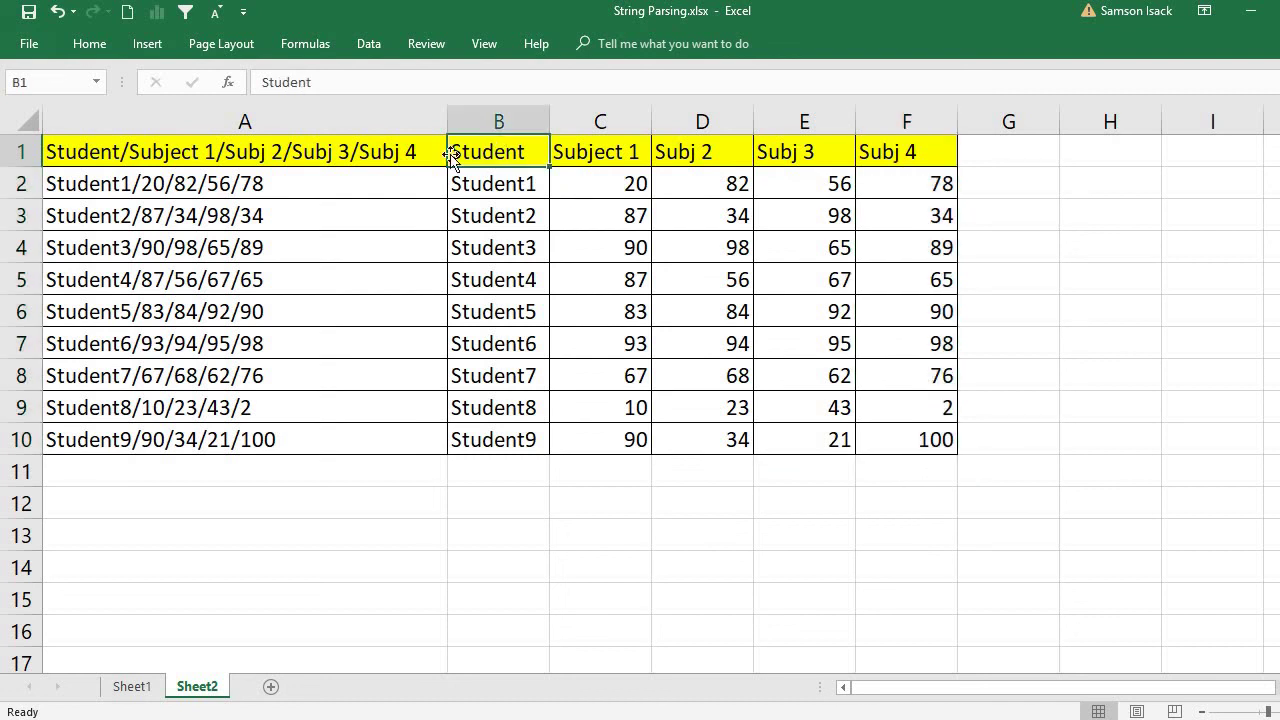
{"action": "left_click", "coordinate": [389, 157]}
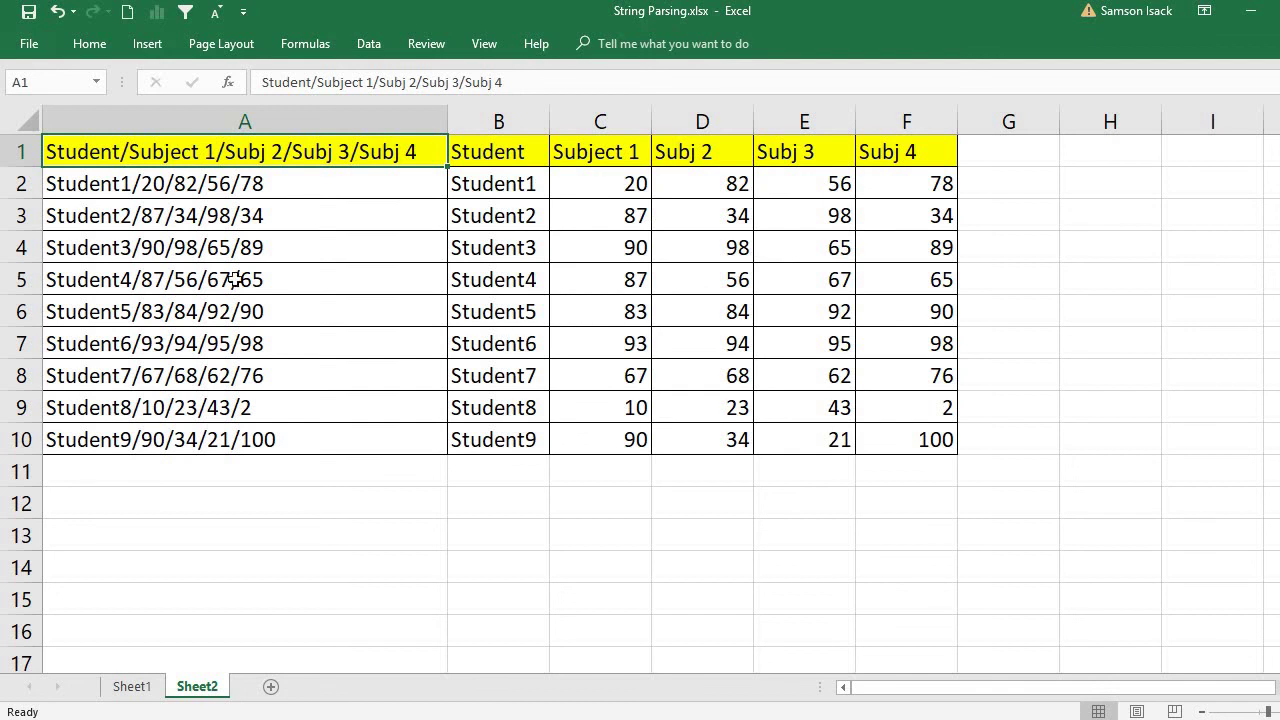
{"action": "left_click_drag", "start_coordinate": [500, 152], "coordinate": [931, 420]}
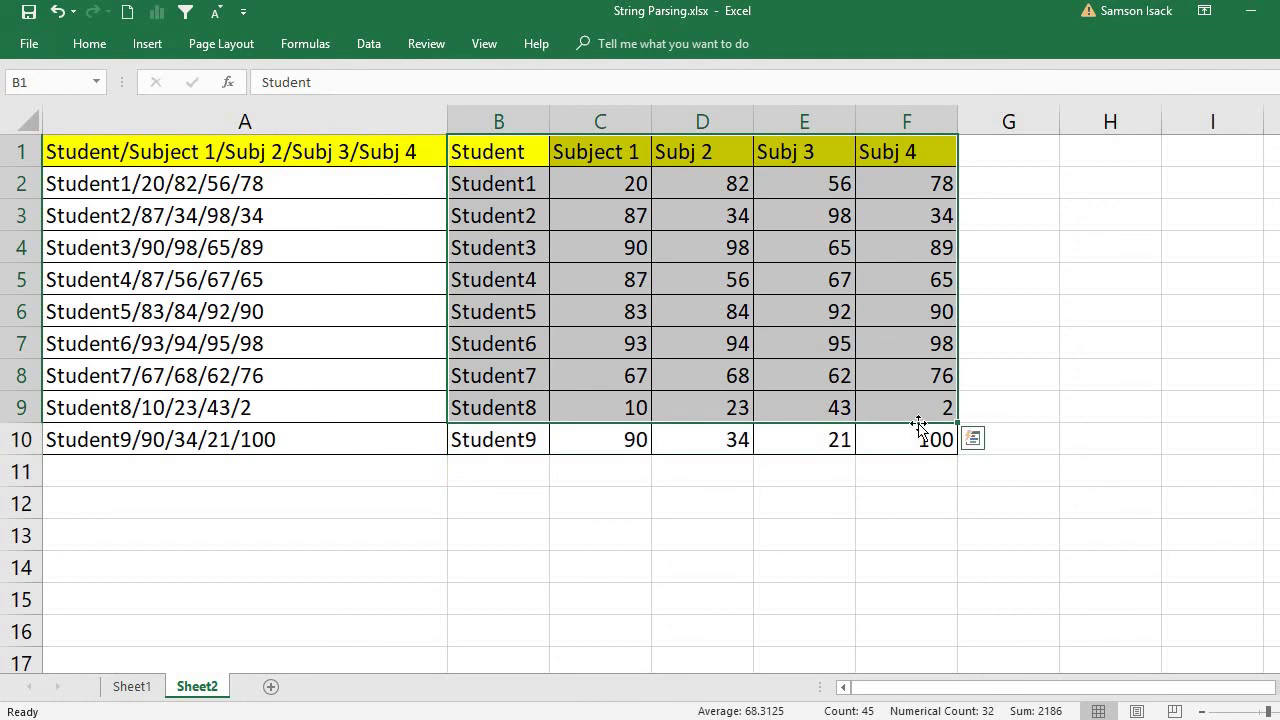
{"action": "left_click", "coordinate": [632, 186]}
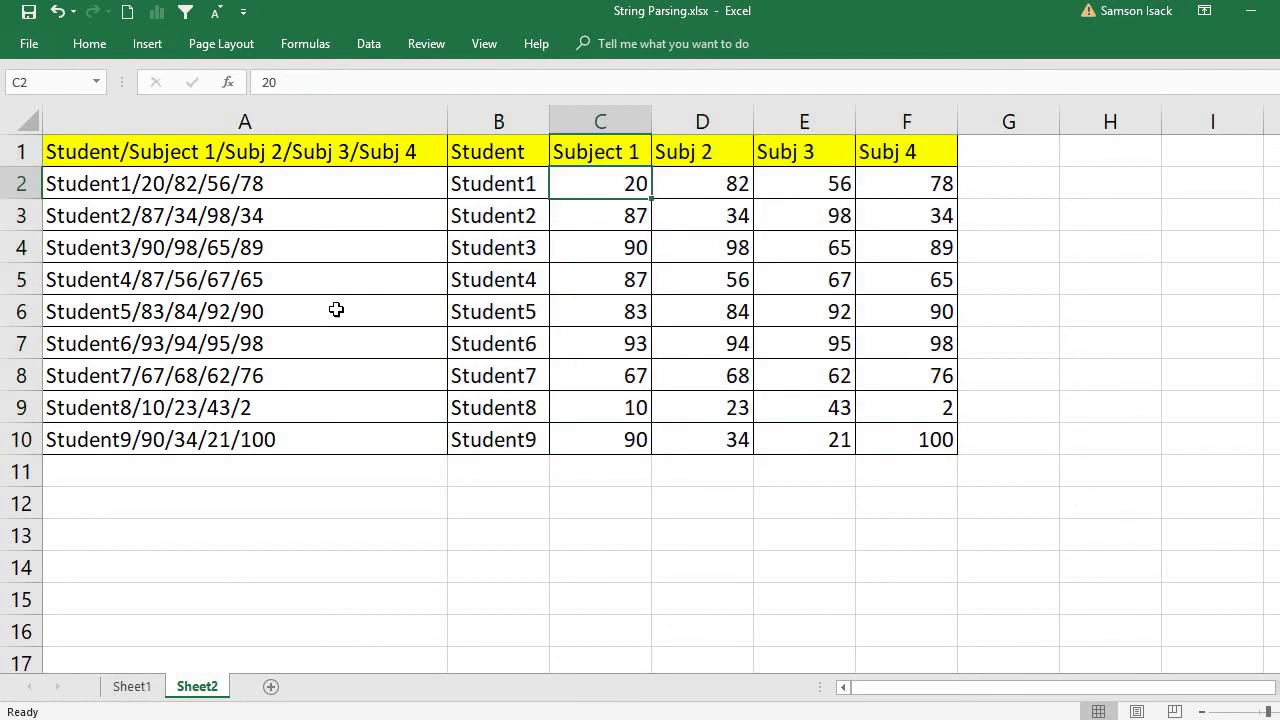